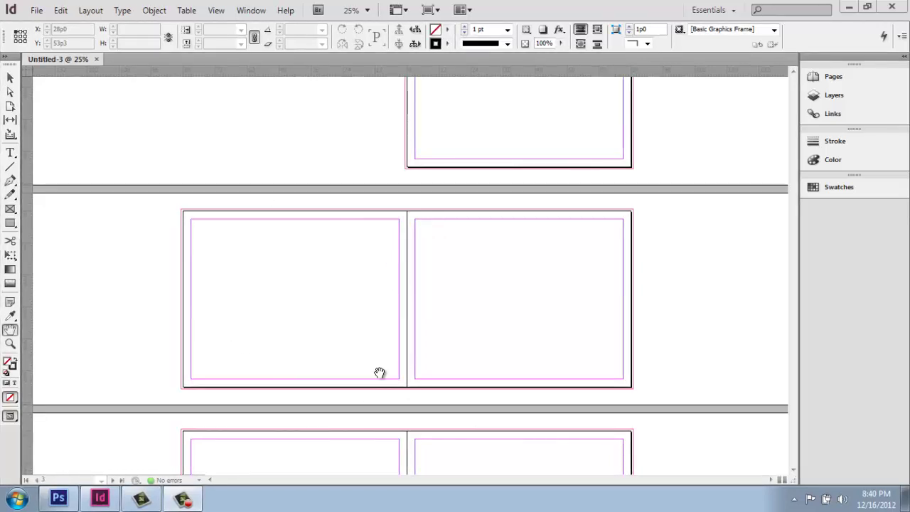
Pan and zoom around the blank spreads to bring the full spreads into view
mouse_move(380, 372)
mouse_down()
mouse_move(433, 328)
mouse_move(222, 315)
mouse_move(335, 338)
mouse_move(317, 335)
mouse_up()
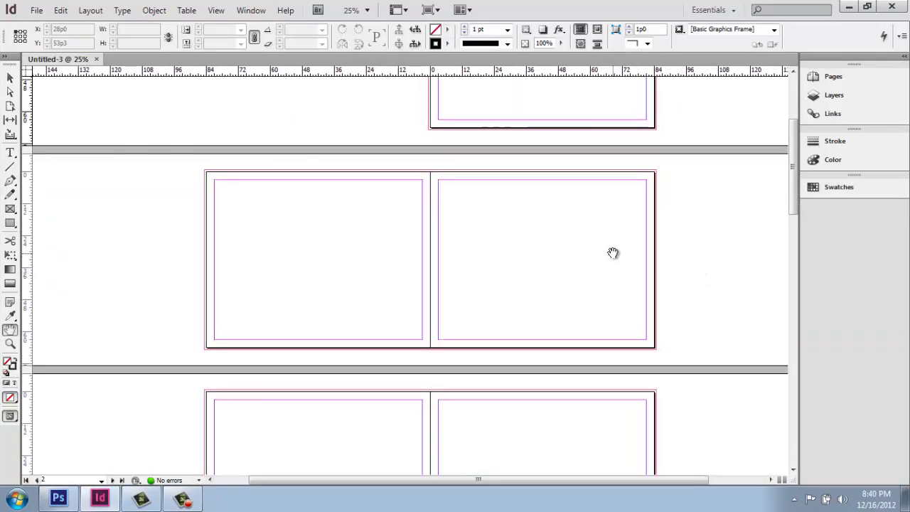
scroll(318, 307, down, 1)
scroll(318, 308, down, 1)
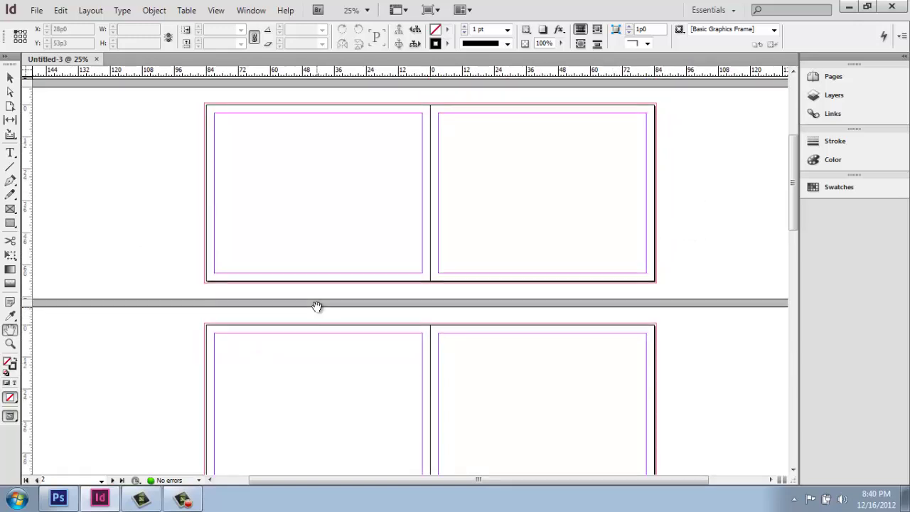
scroll(416, 357, up, 1)
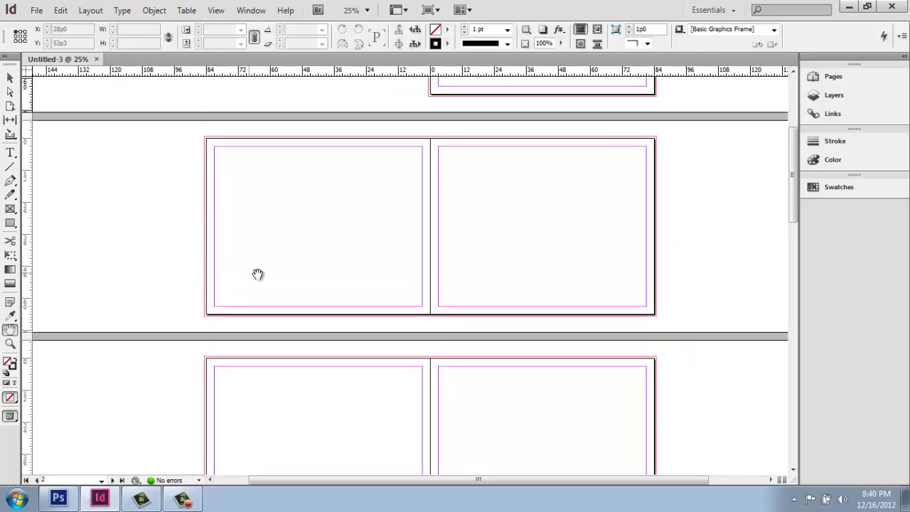
drag(256, 272, 286, 288)
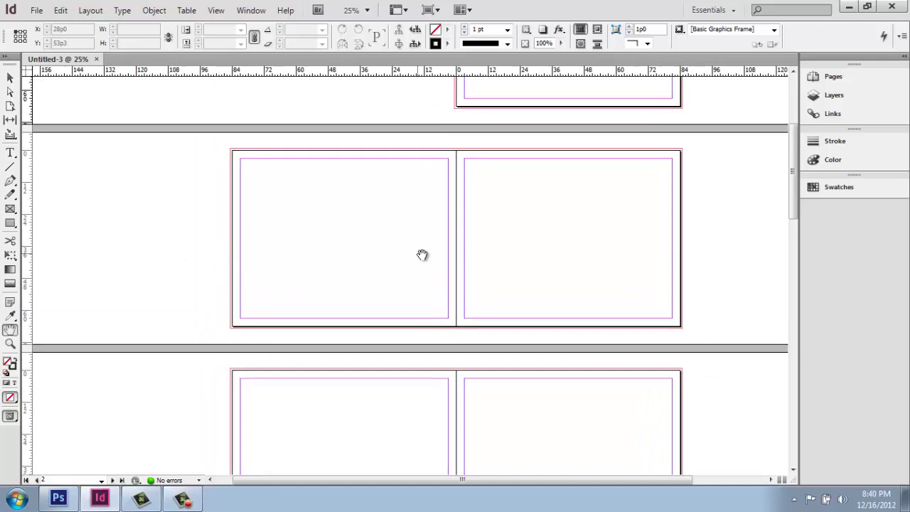
mouse_move(446, 255)
mouse_down()
mouse_move(445, 266)
mouse_move(429, 266)
mouse_up()
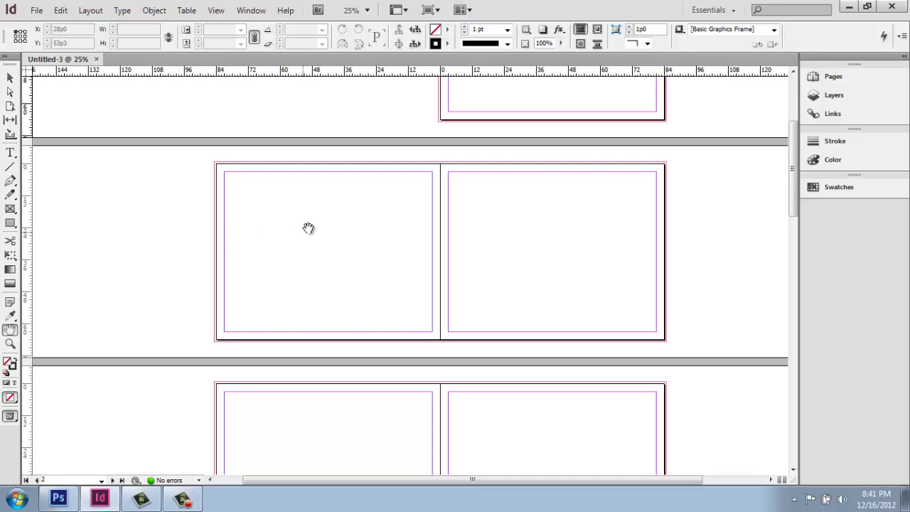
drag(306, 230, 298, 249)
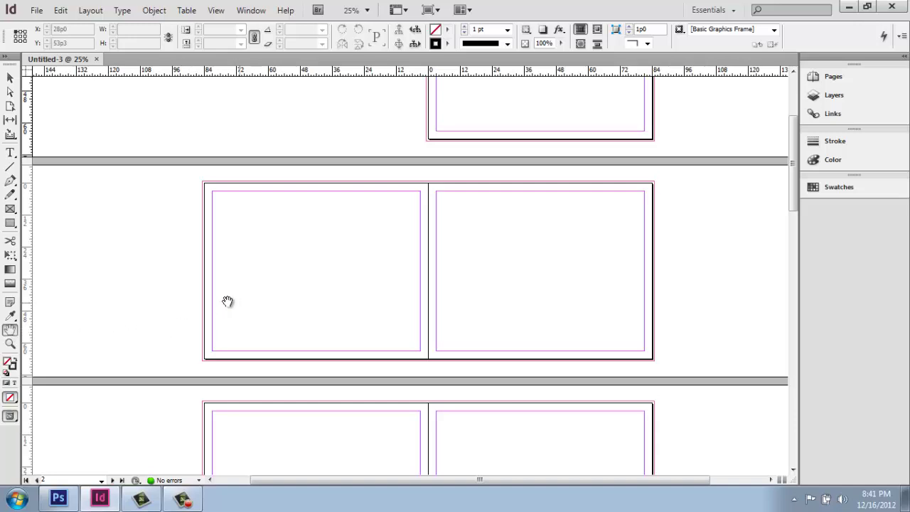
drag(228, 304, 308, 311)
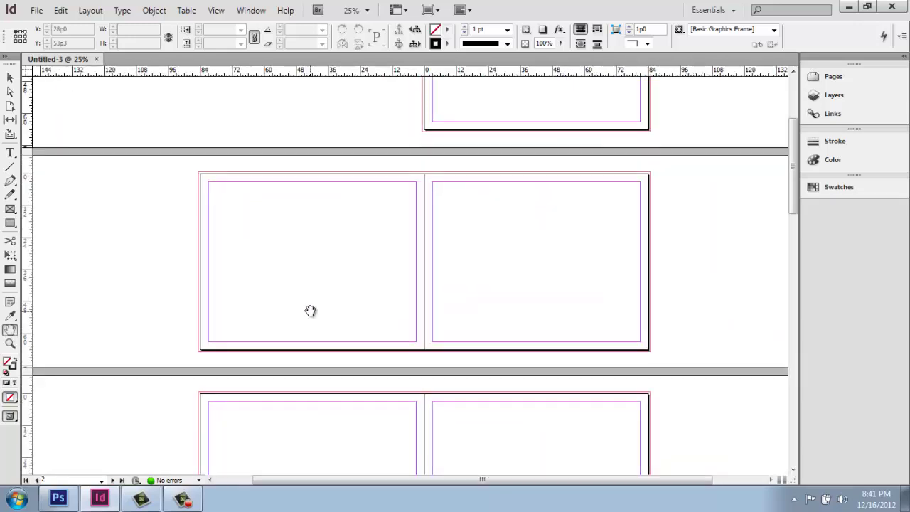
drag(658, 277, 541, 261)
mouse_move(331, 248)
mouse_down()
mouse_move(448, 256)
mouse_move(390, 244)
mouse_move(372, 368)
mouse_move(380, 211)
mouse_move(384, 330)
mouse_move(387, 219)
mouse_move(378, 246)
mouse_up()
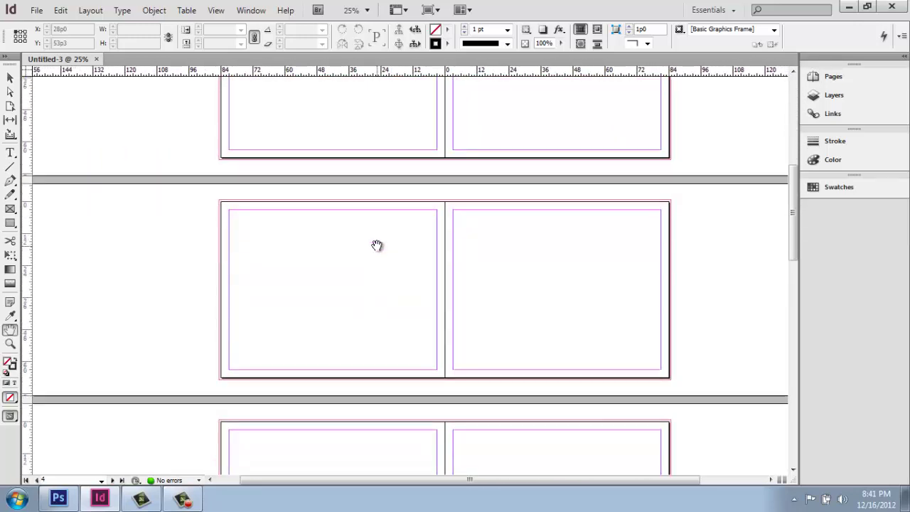
scroll(372, 249, up, 1)
scroll(377, 250, up, 1)
scroll(382, 260, down, 2)
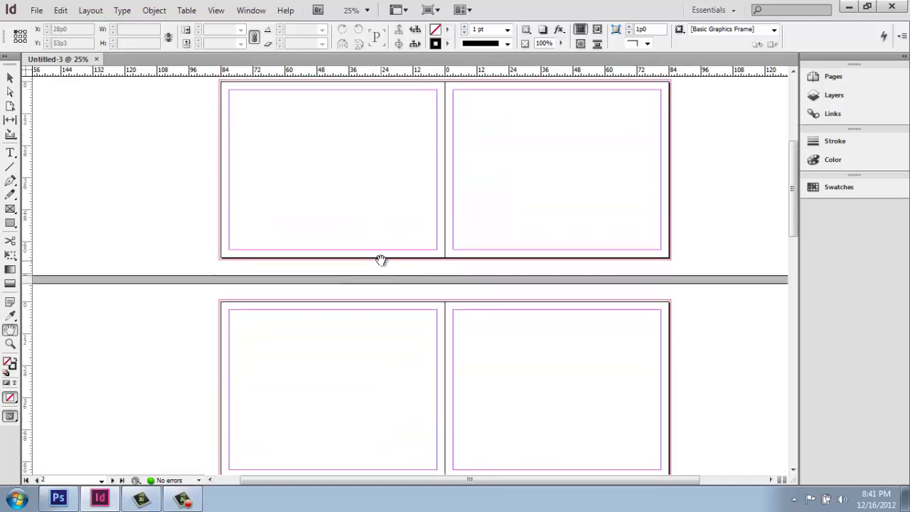
scroll(380, 279, down, 2)
scroll(311, 309, left, 1)
scroll(390, 309, right, 3)
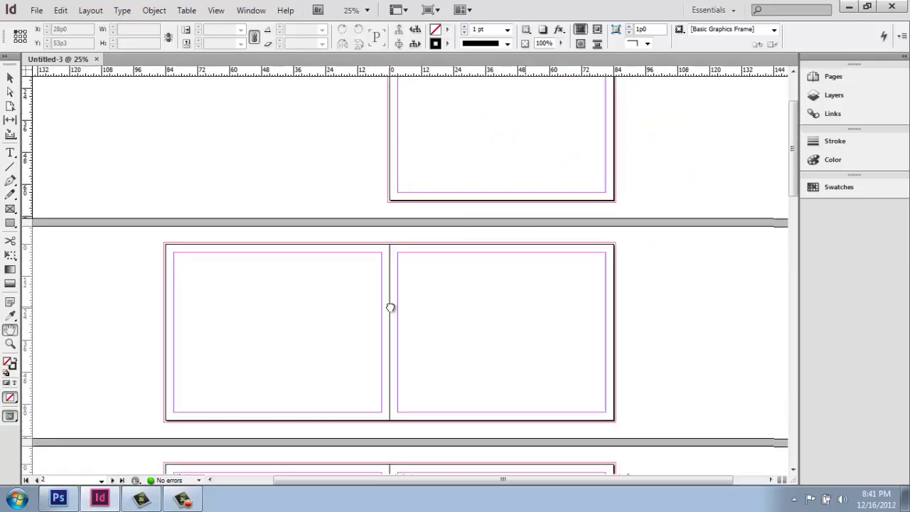
scroll(391, 284, right, 2)
scroll(390, 170, down, 5)
scroll(389, 170, up, 3)
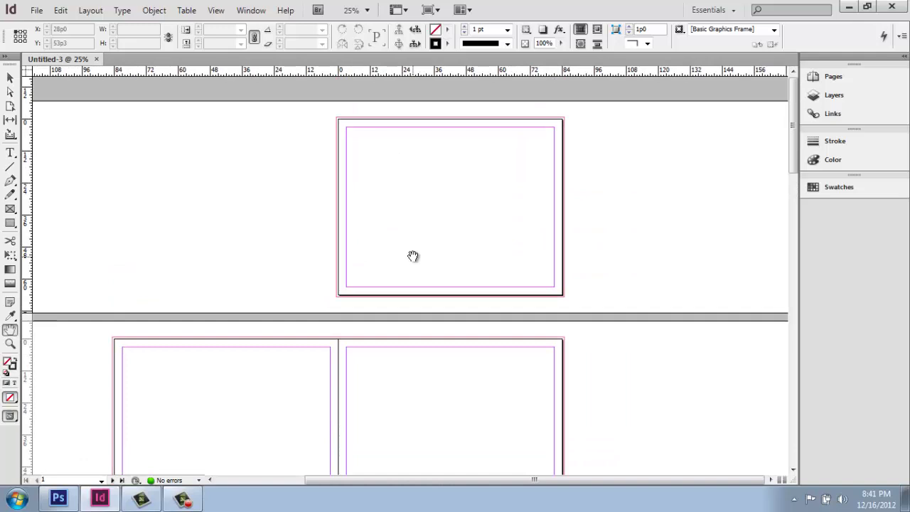
click(10, 344)
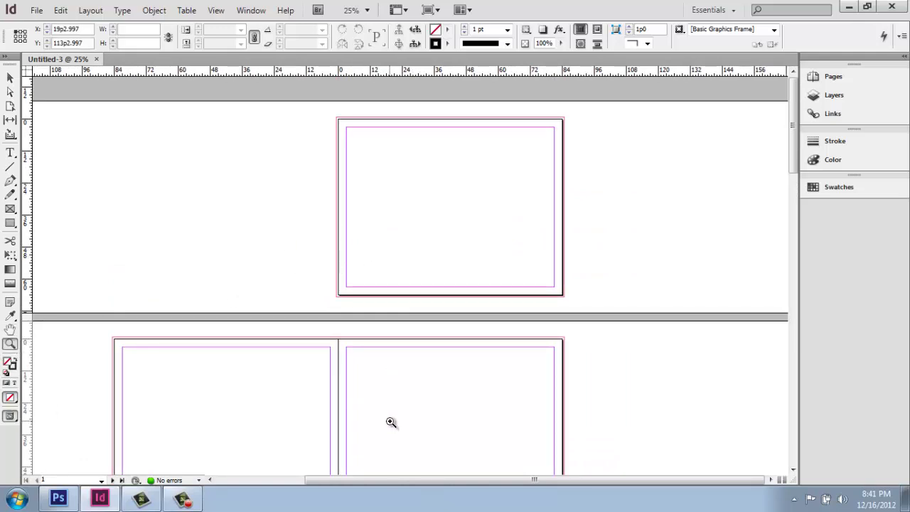
drag(391, 422, 392, 425)
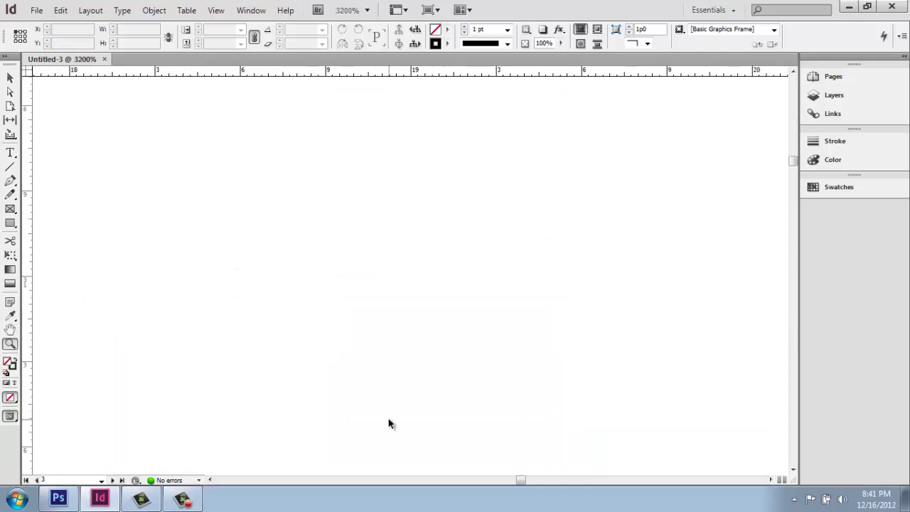
alt+click(388, 424)
alt+click(389, 424)
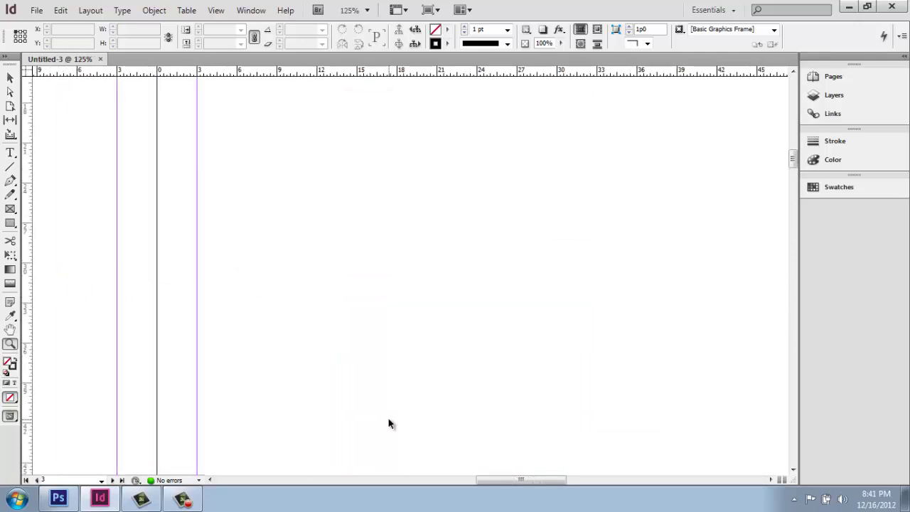
alt+click(388, 423)
alt+click(389, 422)
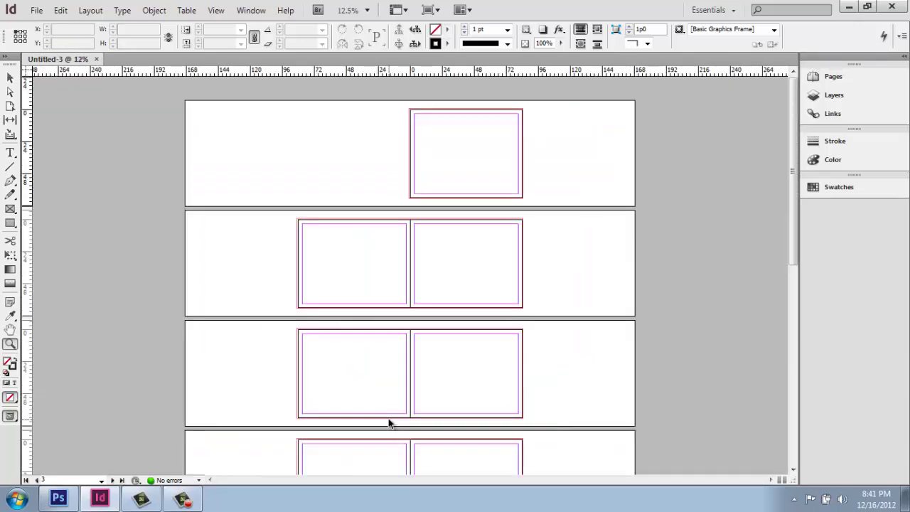
click(388, 420)
scroll(377, 406, down, 3)
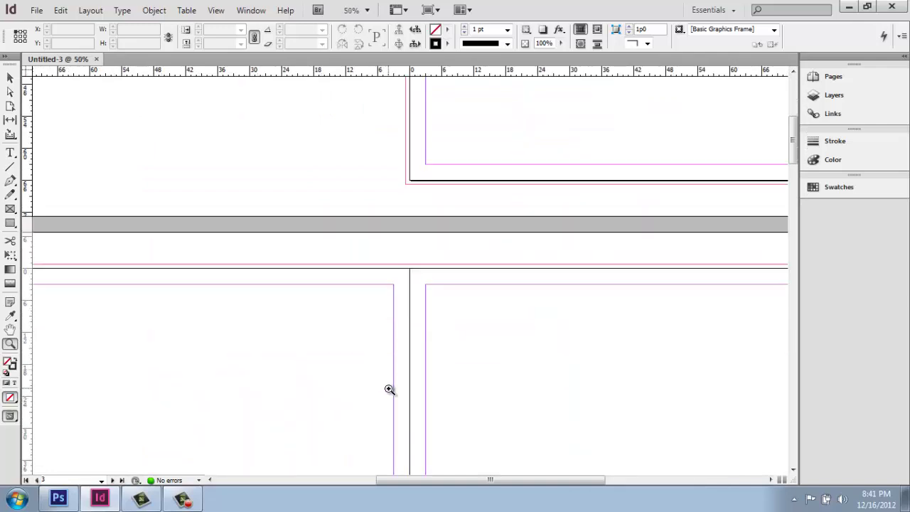
alt+click(390, 389)
scroll(392, 364, down, 2)
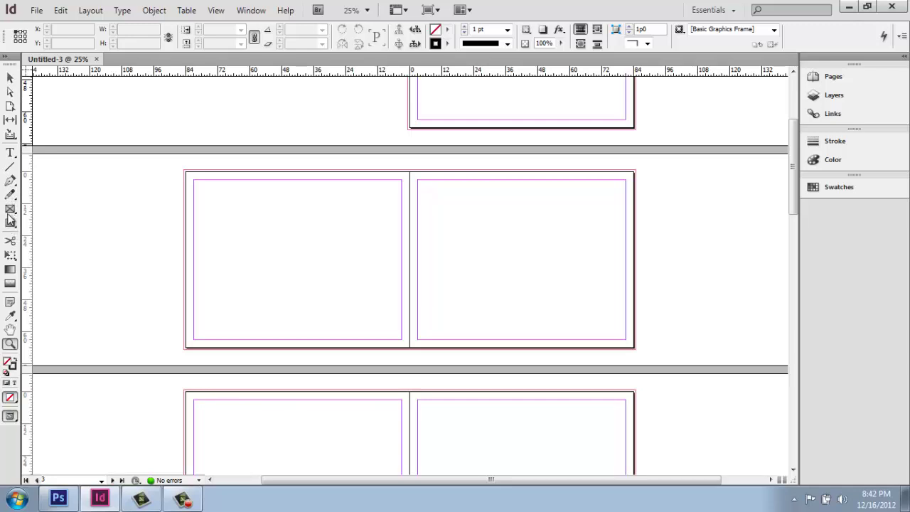
Choose Rectangle Tool (M) from the rectangle tool flyout
click(10, 224)
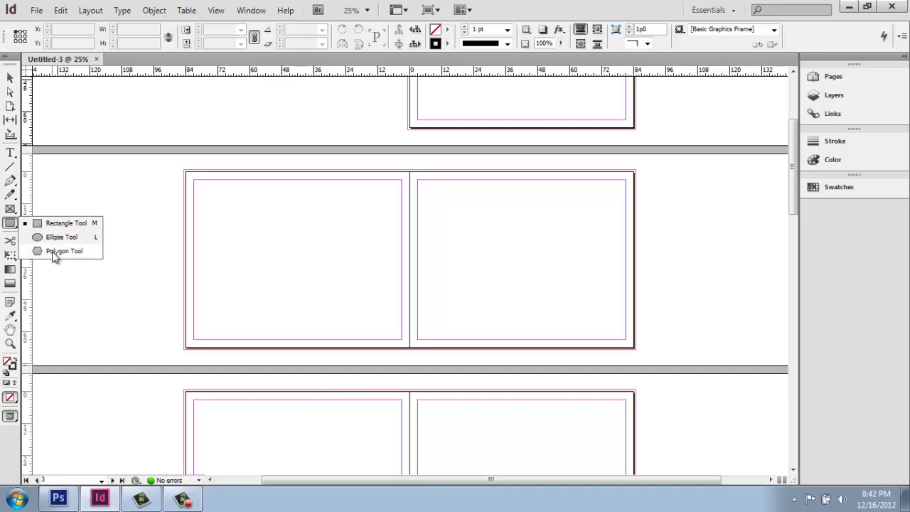
click(16, 226)
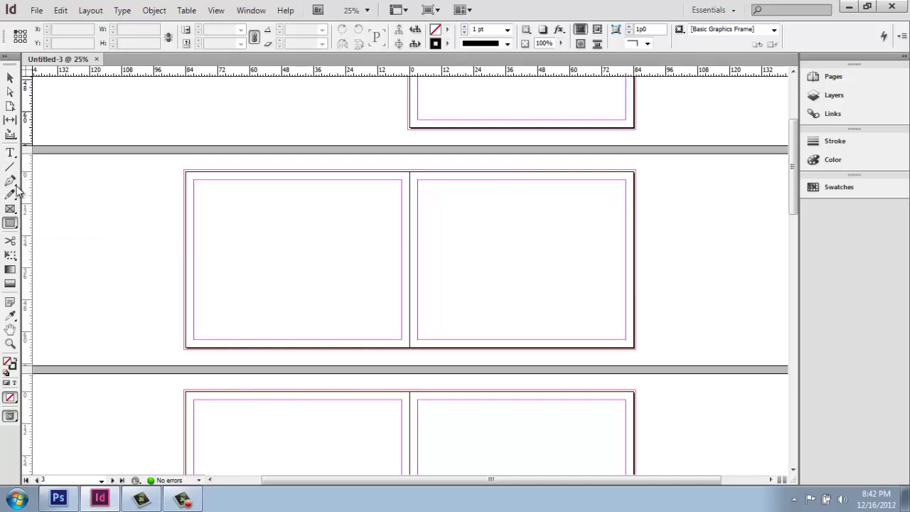
click(13, 226)
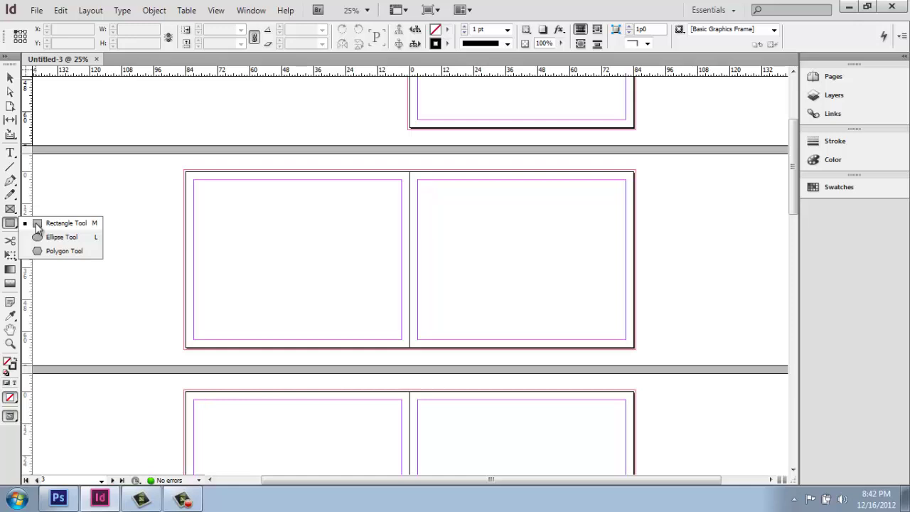
click(37, 226)
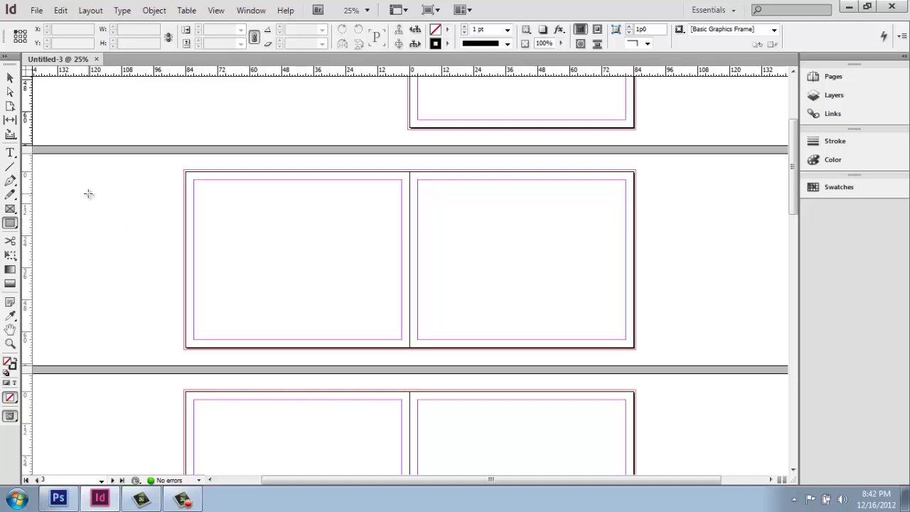
Draw an empty frame across the left page edge onto the pasteboard, then deselect it
mouse_move(87, 201)
mouse_down()
mouse_move(218, 303)
mouse_move(293, 317)
mouse_up()
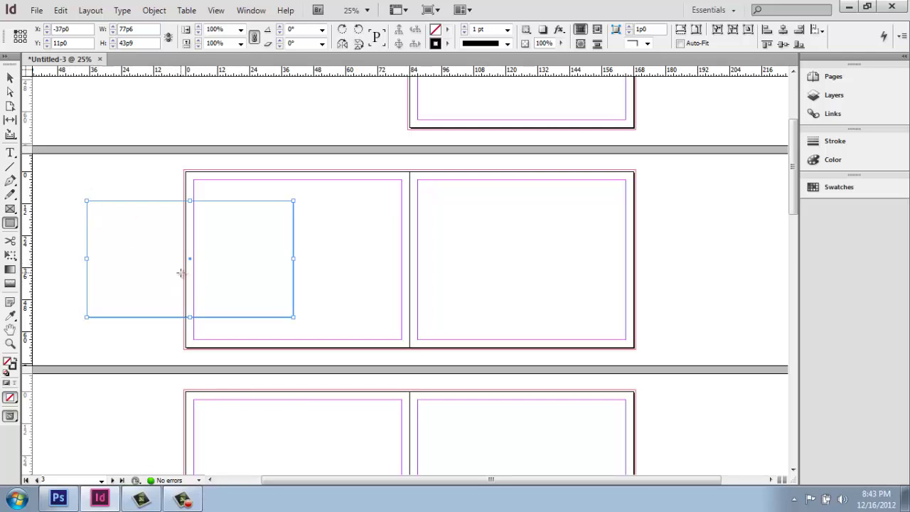
click(11, 223)
click(11, 79)
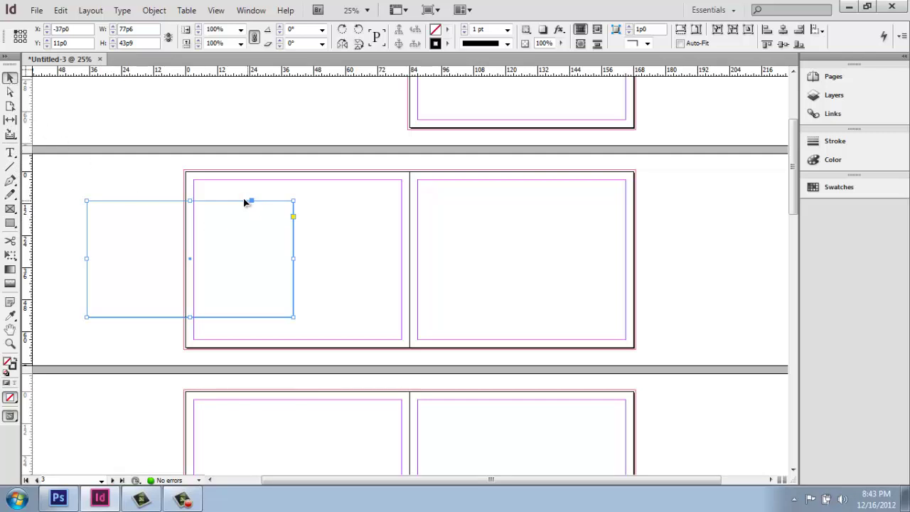
click(128, 175)
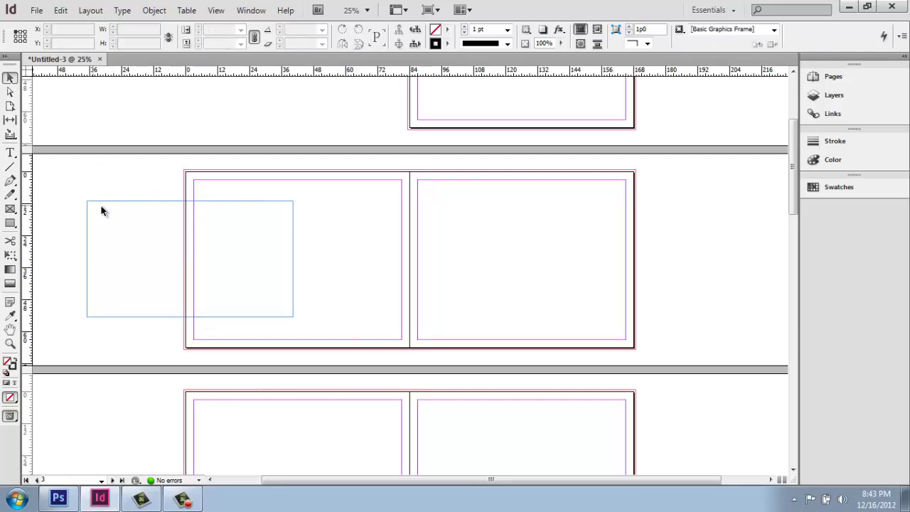
click(10, 343)
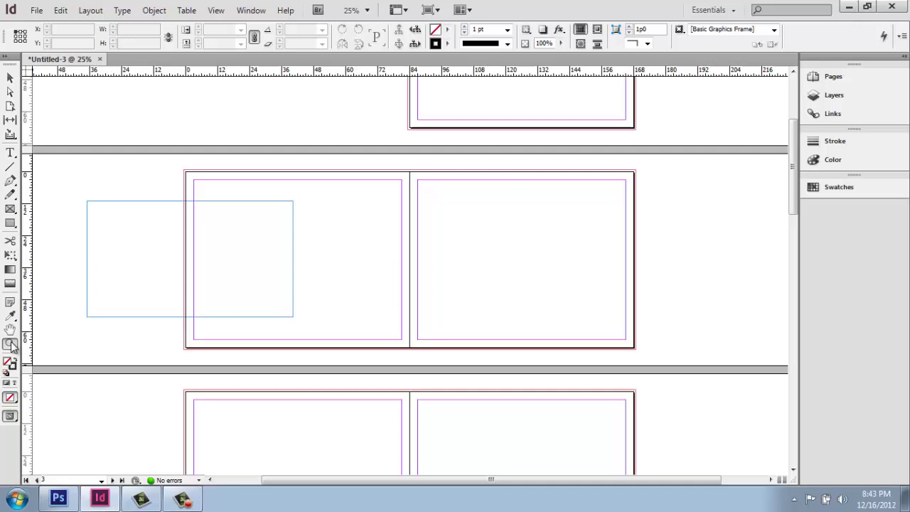
click(88, 320)
click(376, 277)
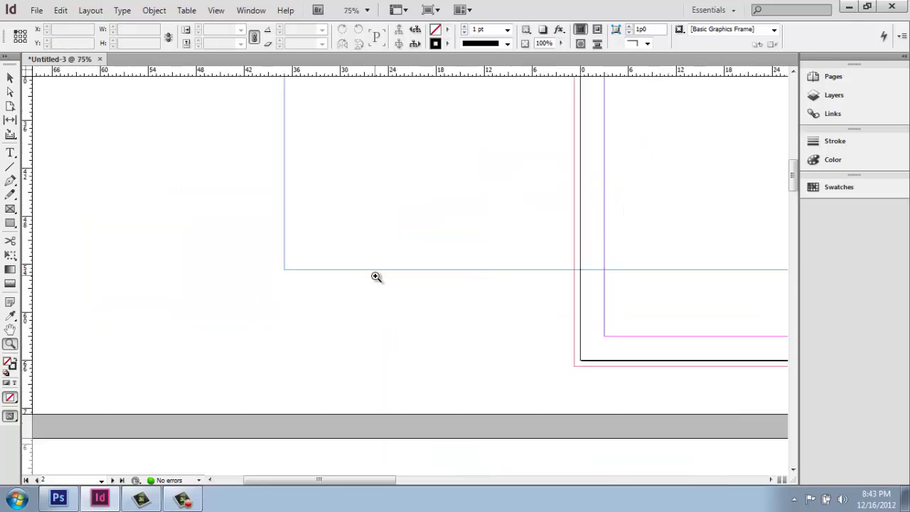
click(396, 264)
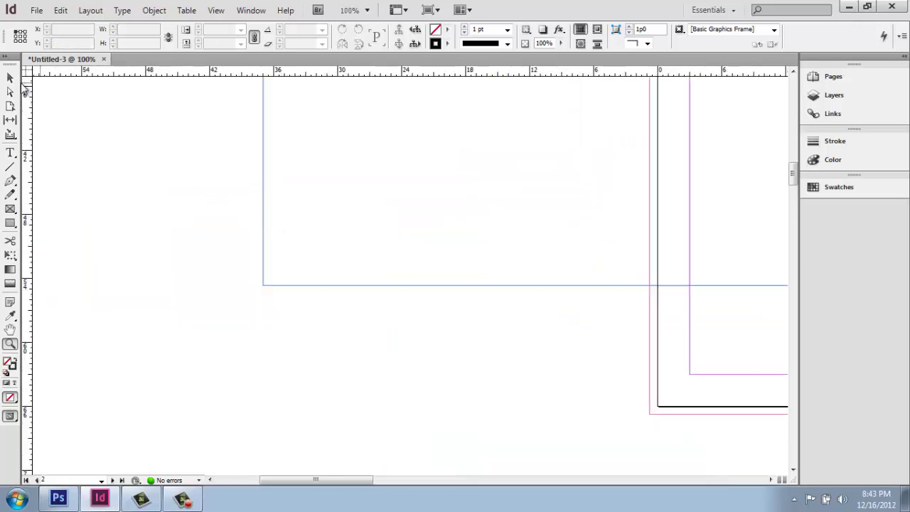
click(10, 77)
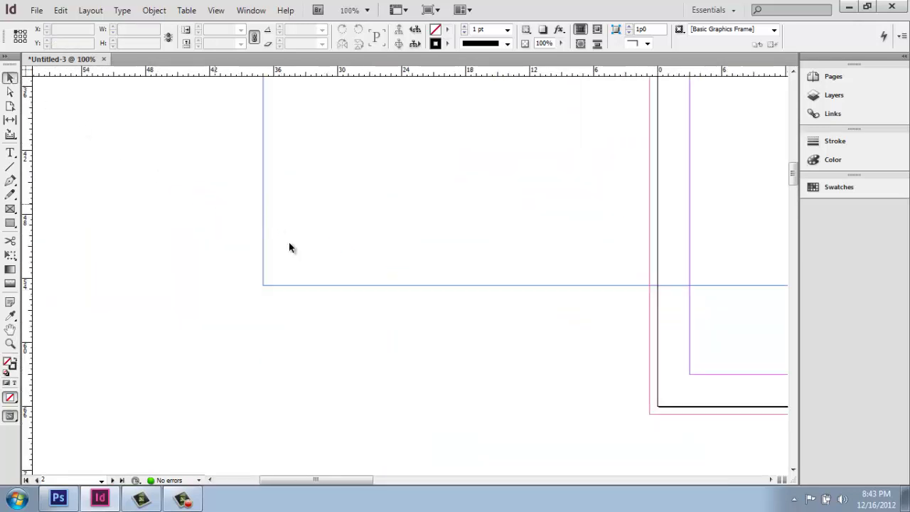
click(323, 285)
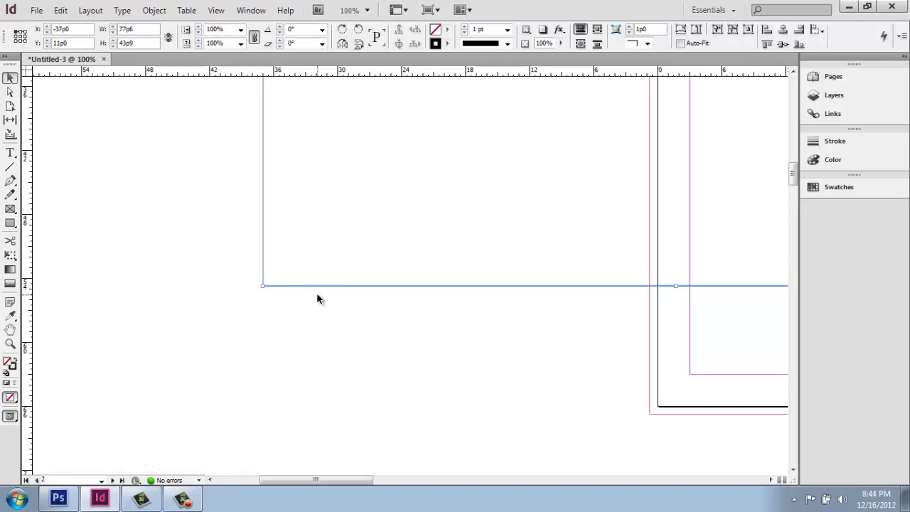
scroll(292, 282, up, 3)
scroll(290, 281, up, 1)
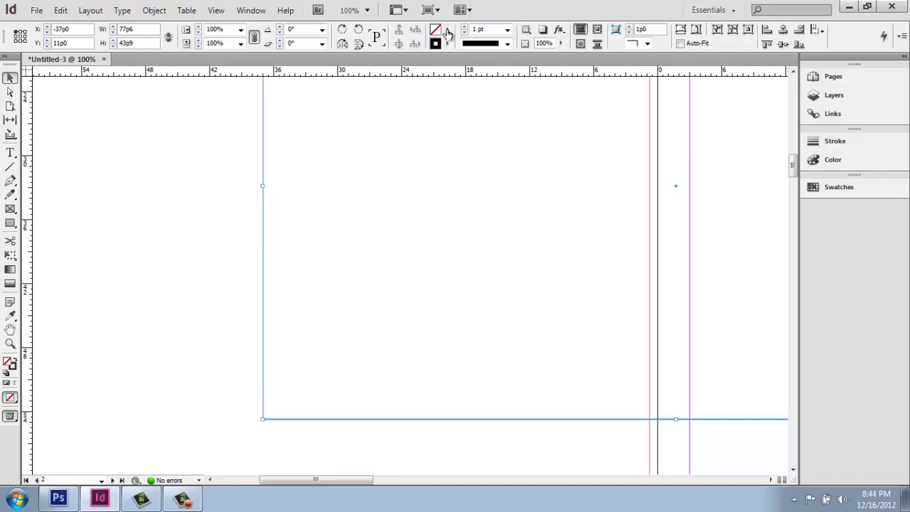
Fill the large rectangle with the C=100 M=0 Y=0 K=0 cyan swatch
click(447, 33)
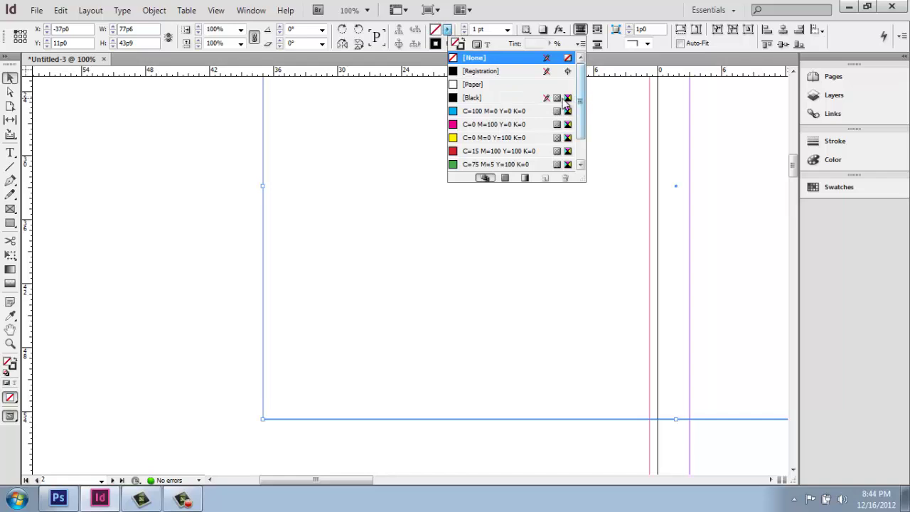
click(472, 112)
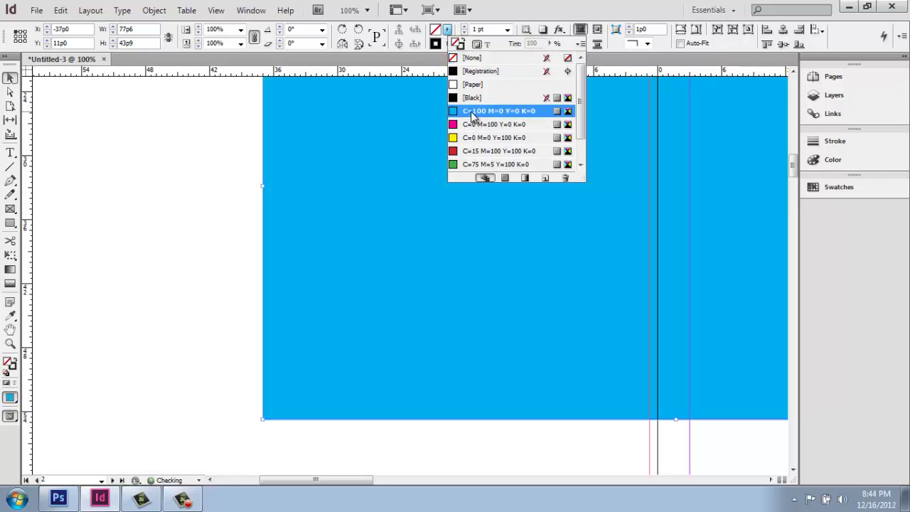
click(209, 122)
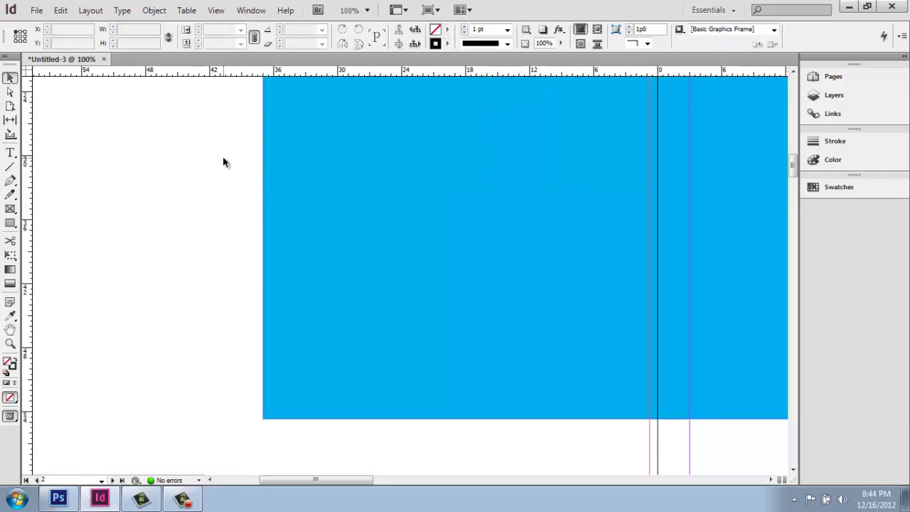
click(266, 170)
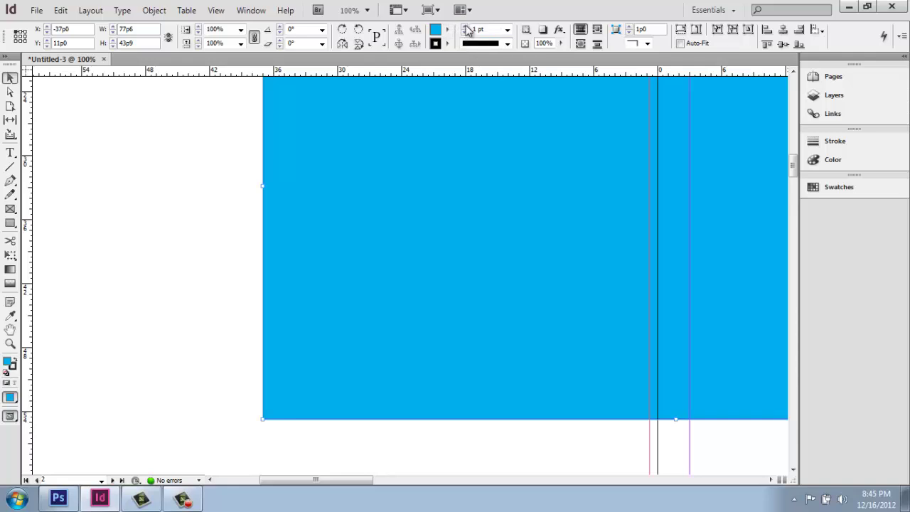
Give the cyan rectangle a 10 pt Dotted stroke and fit the spread in the window
click(507, 29)
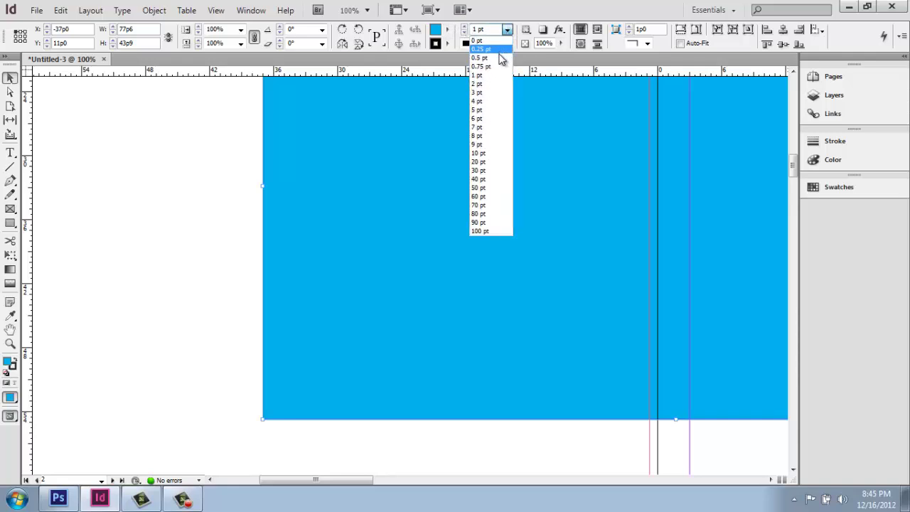
click(476, 153)
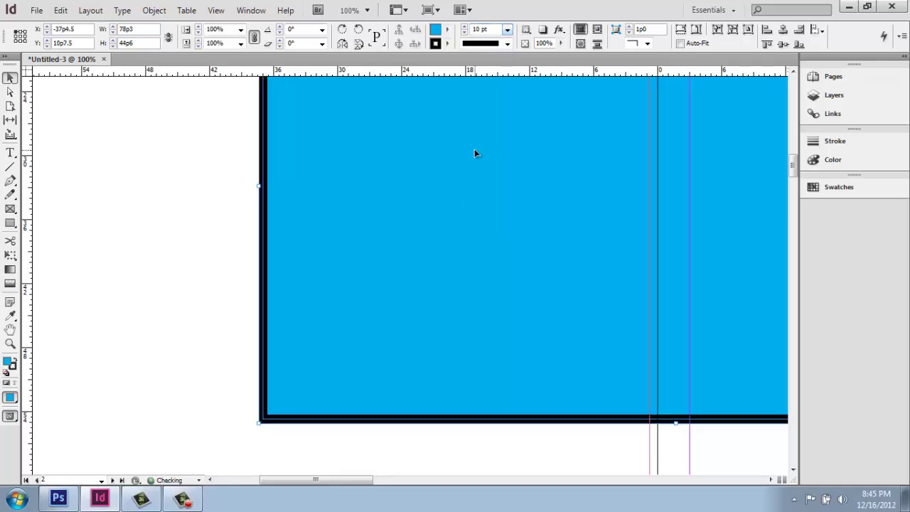
click(190, 177)
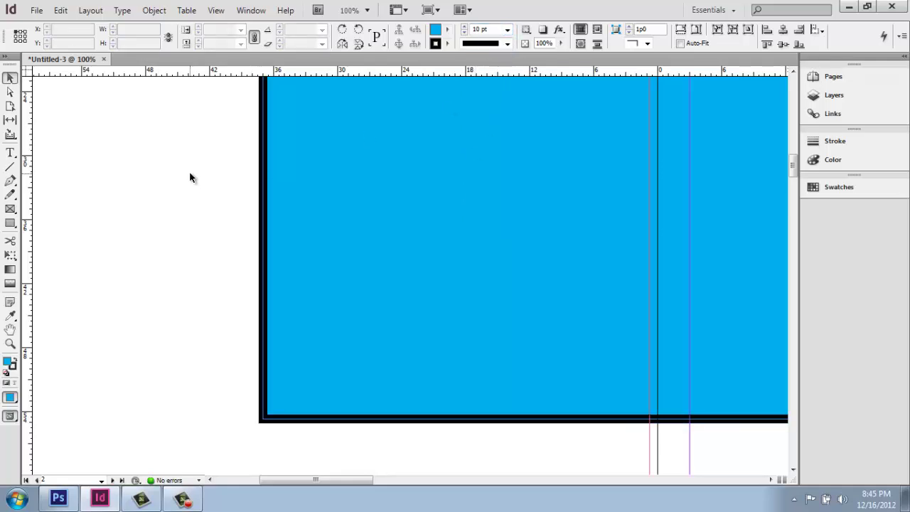
click(267, 239)
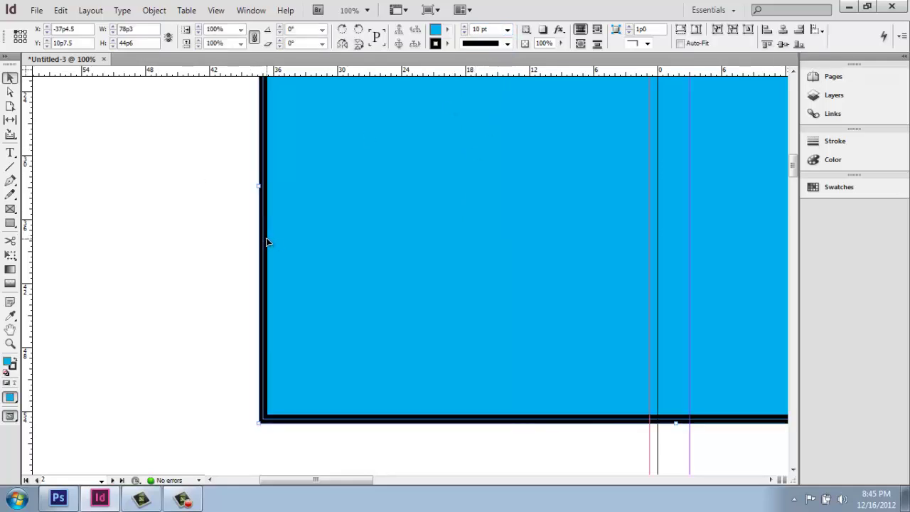
click(507, 44)
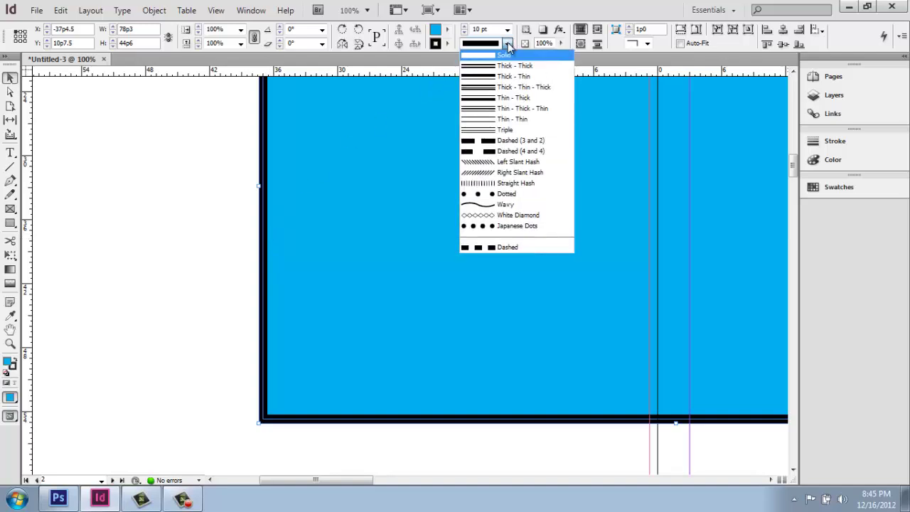
click(492, 194)
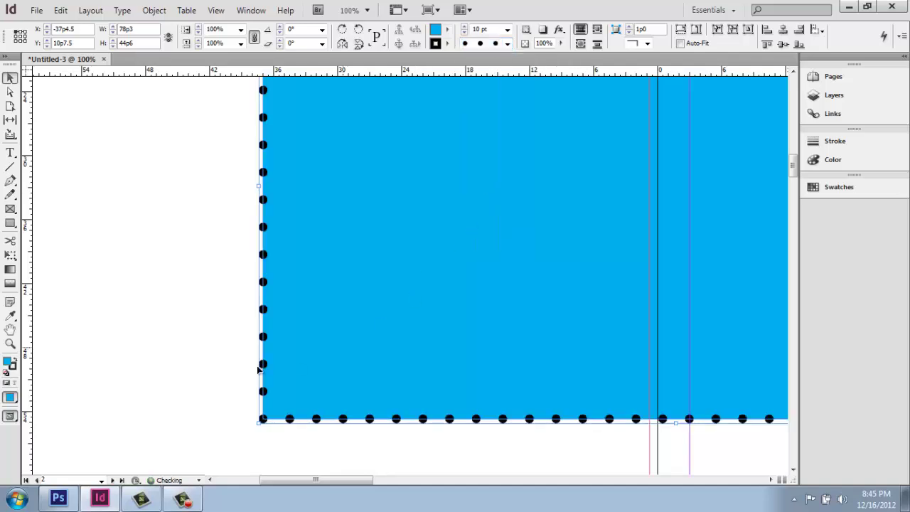
click(197, 327)
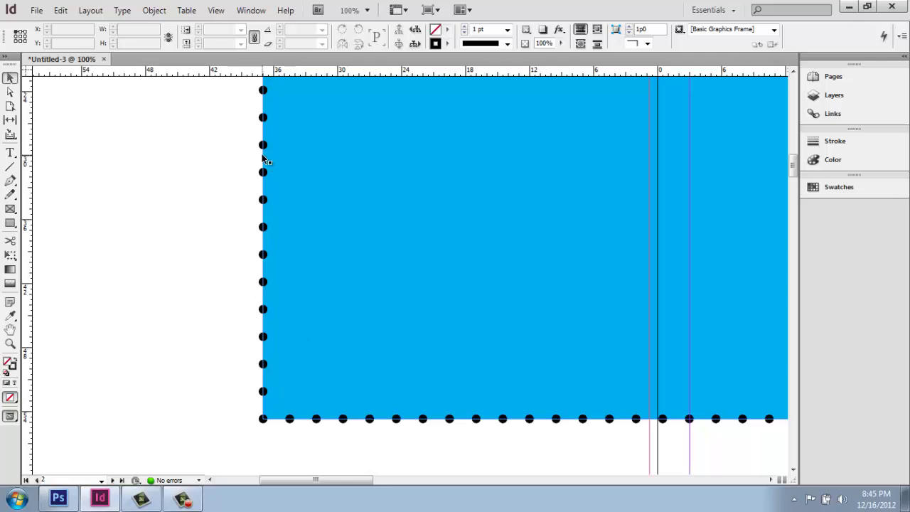
key(ctrl+0)
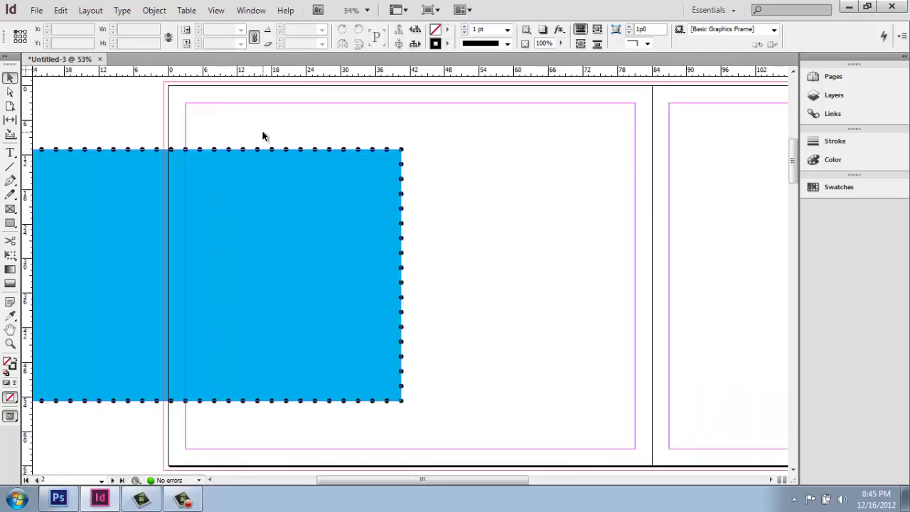
click(10, 344)
click(403, 169)
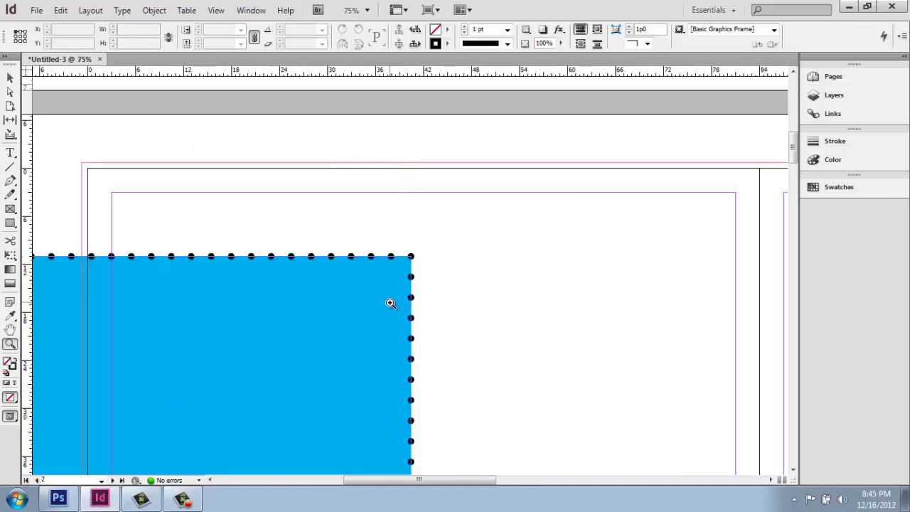
click(411, 278)
click(403, 273)
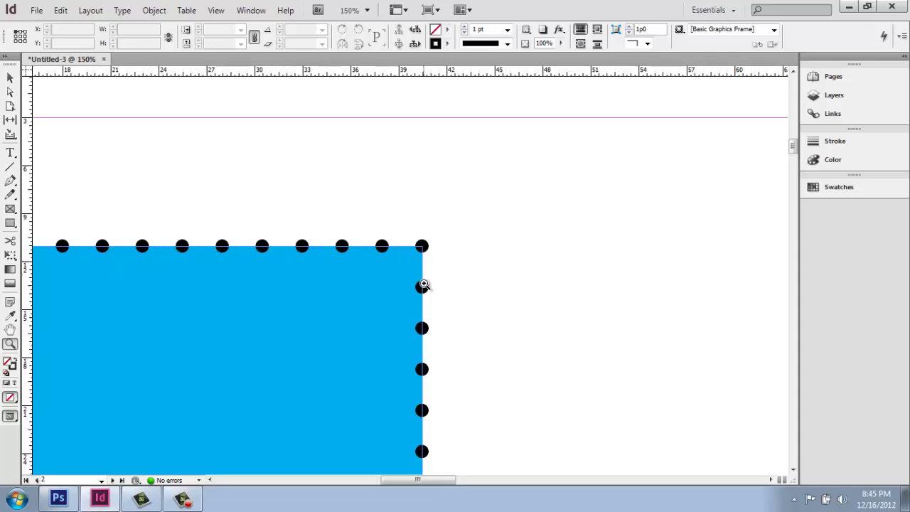
key(ctrl+0)
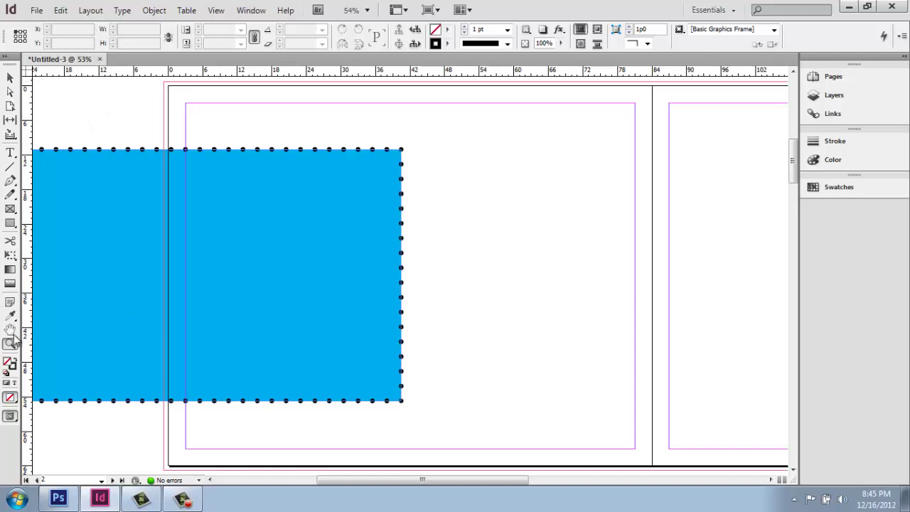
key(ctrl+minus)
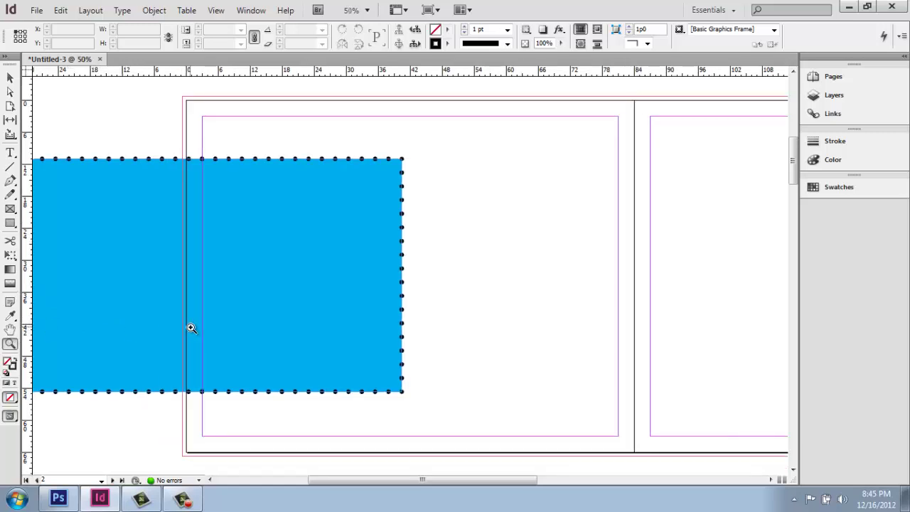
key(ctrl+minus)
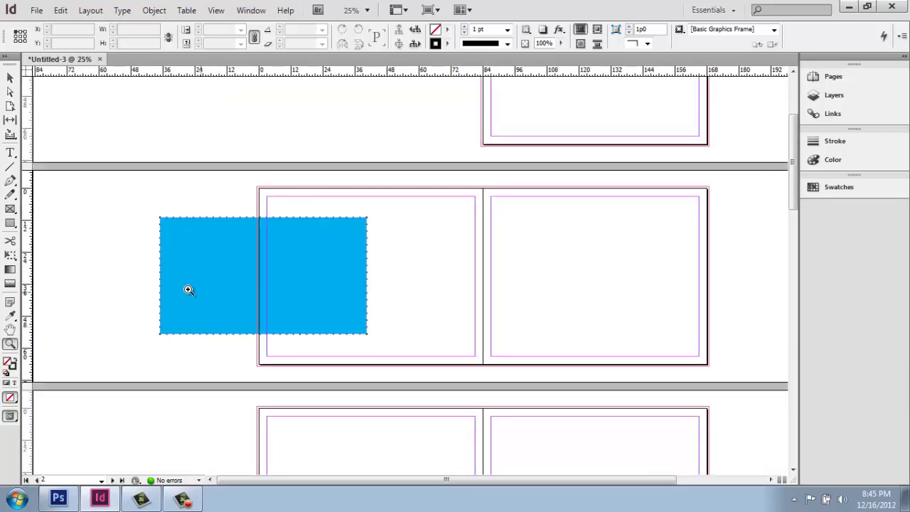
click(218, 325)
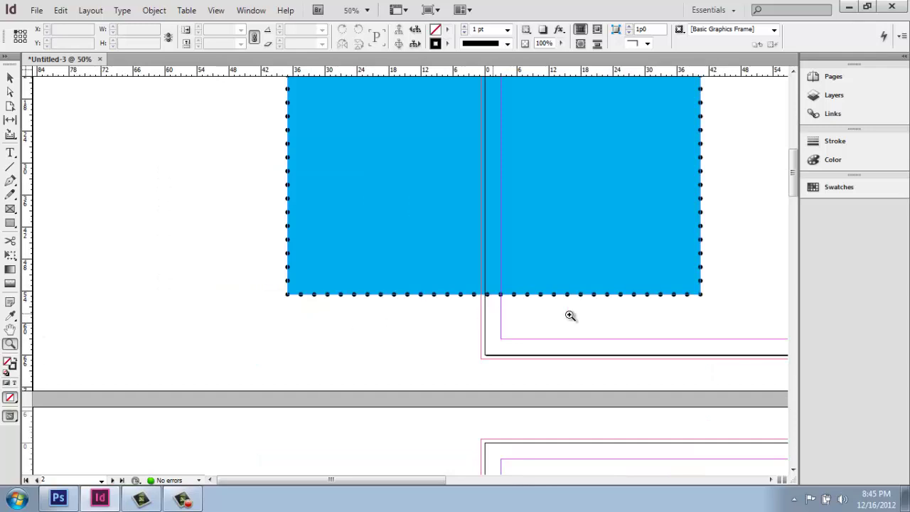
scroll(619, 299, up, 1)
scroll(661, 286, up, 1)
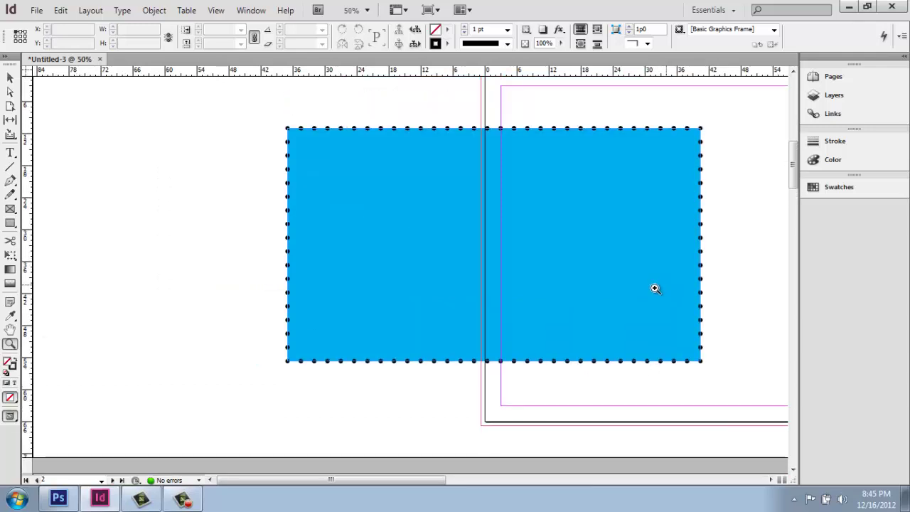
click(10, 330)
drag(508, 281, 204, 293)
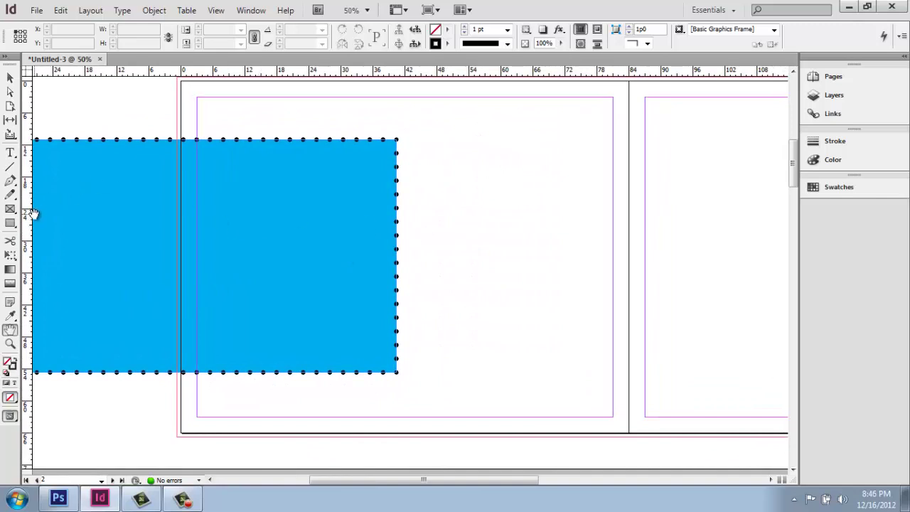
Draw a new rectangle frame beside the cyan rectangle and size it 36p0 by 36p0
click(10, 224)
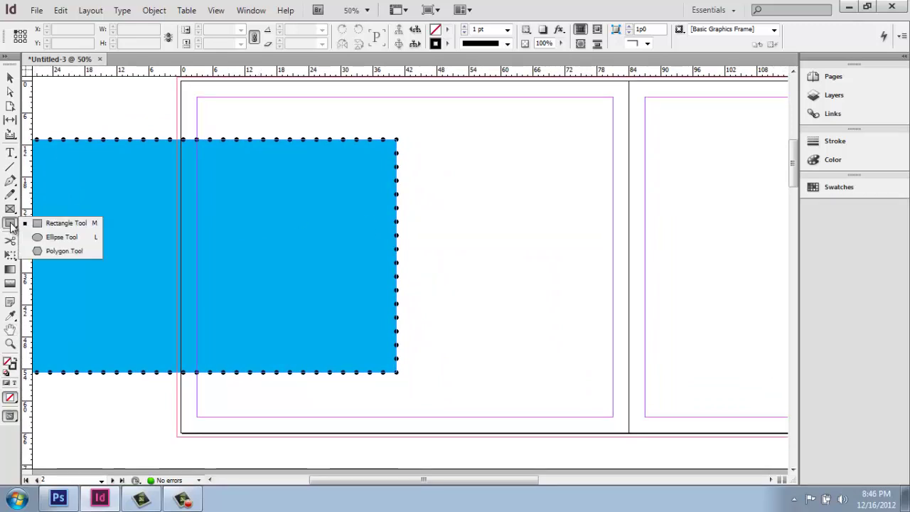
drag(446, 119, 579, 314)
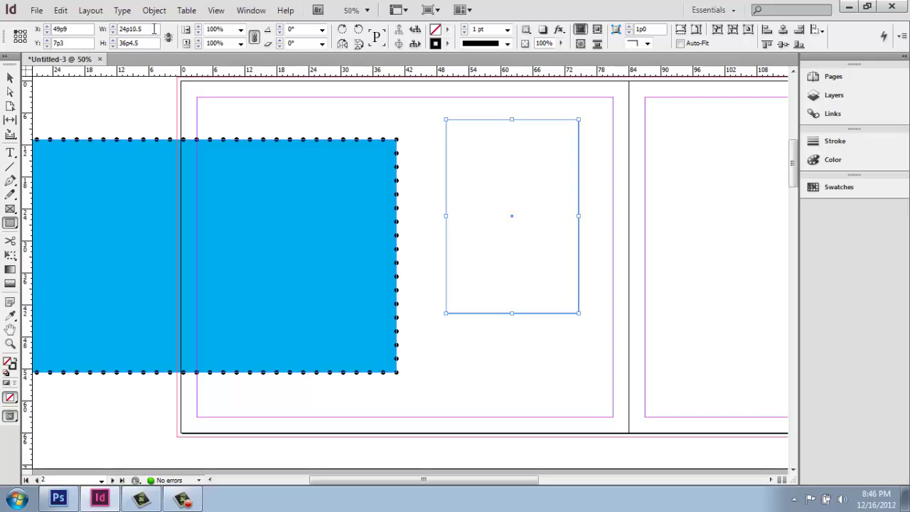
drag(149, 28, 95, 23)
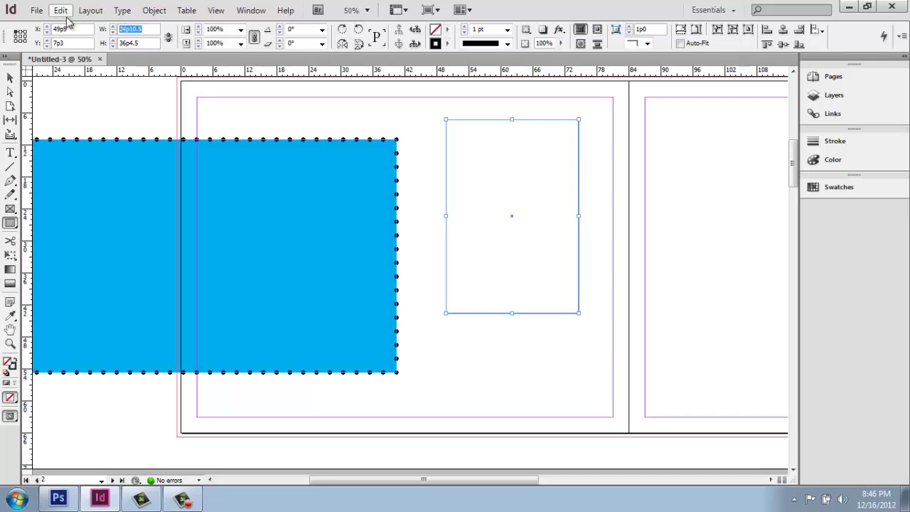
text(6)
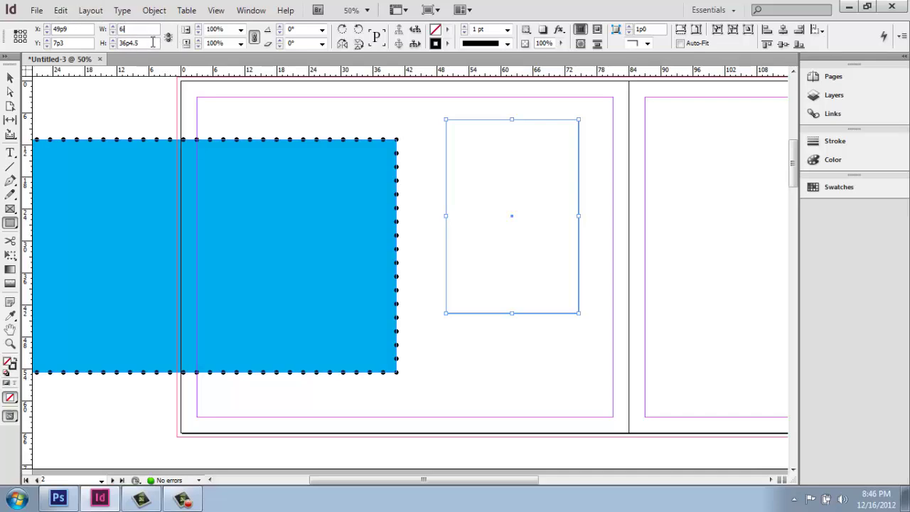
key(Tab)
text(6i)
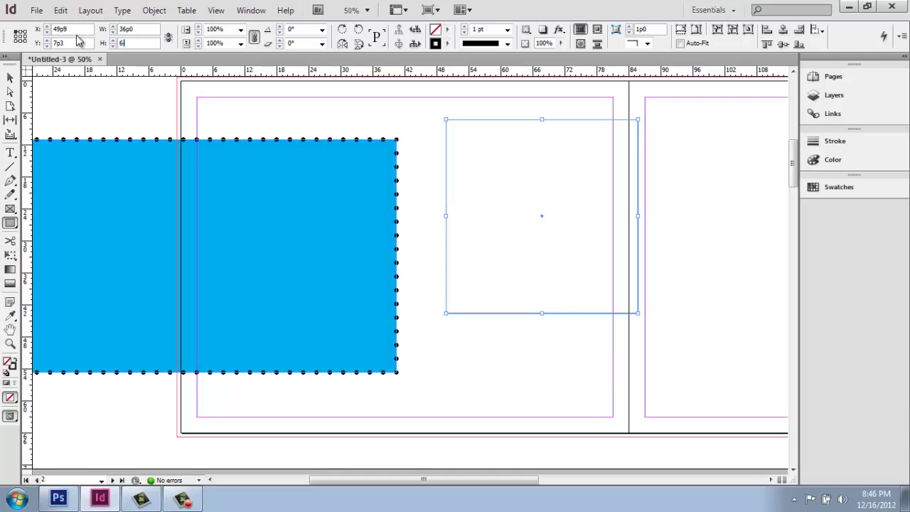
click(121, 43)
text(36p0)
key(Return)
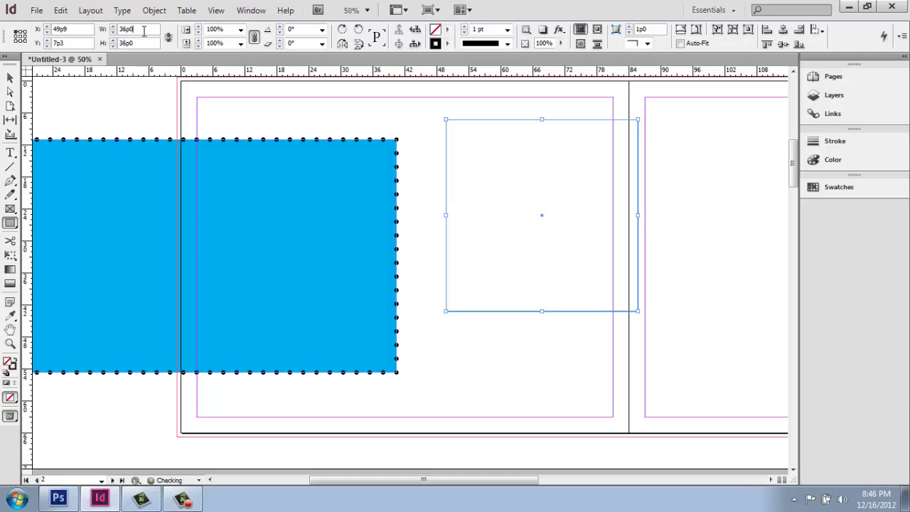
click(10, 77)
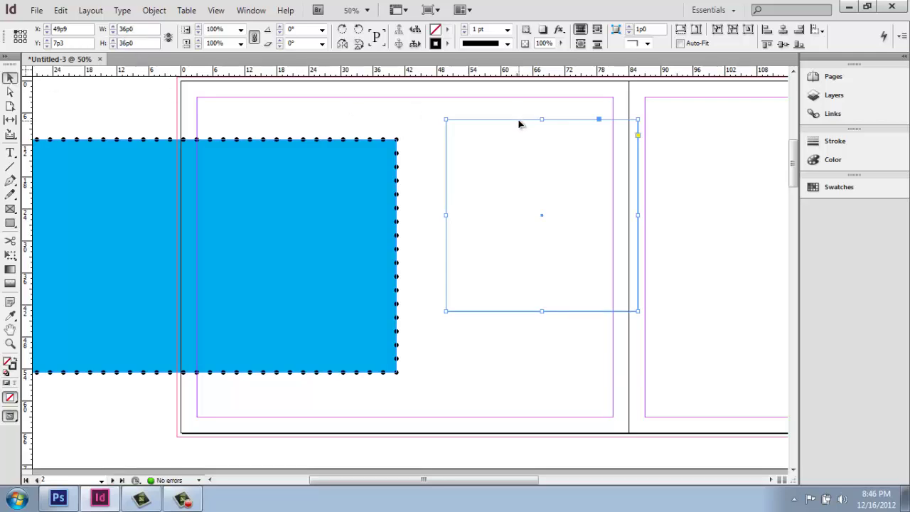
Move the square frame up-left, fill it yellow and give it a red stroke
drag(480, 121, 487, 114)
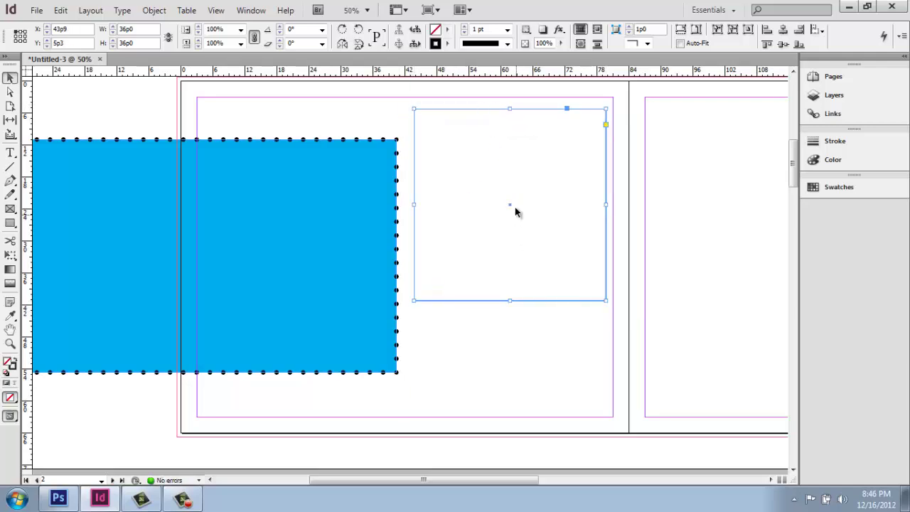
click(447, 29)
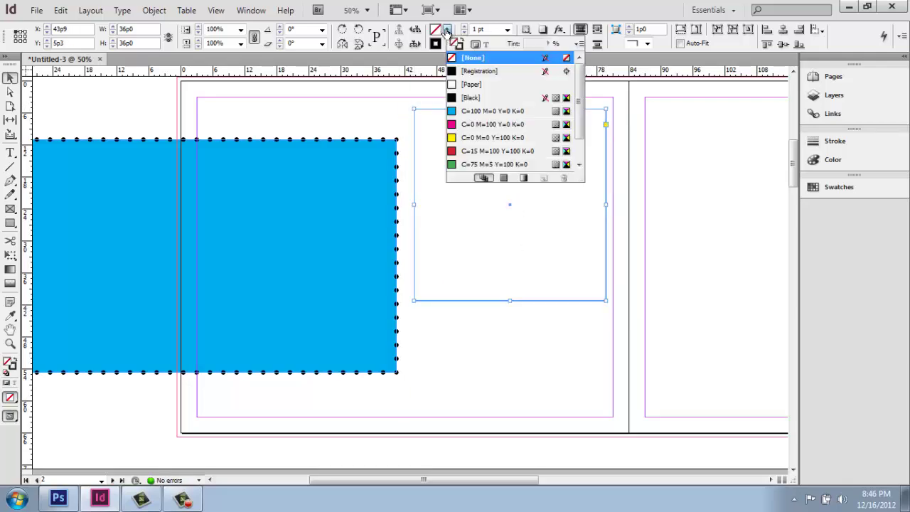
click(482, 138)
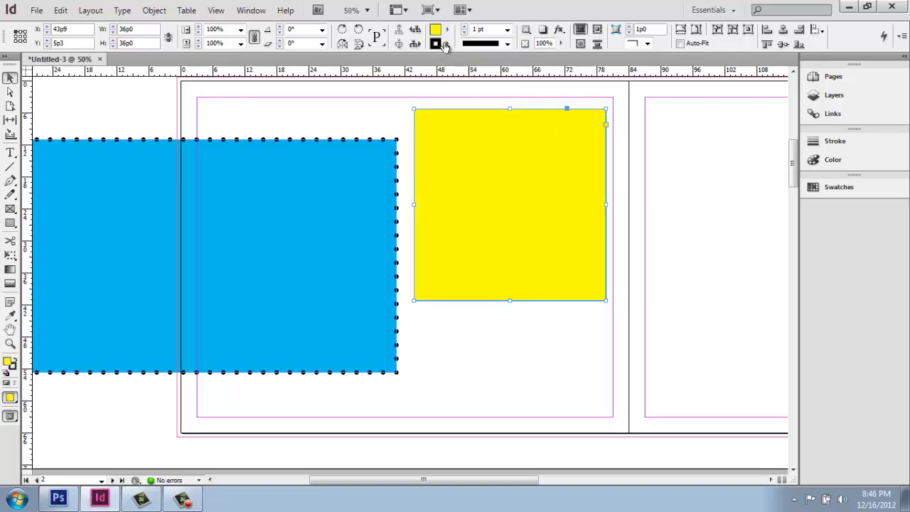
click(447, 44)
click(489, 165)
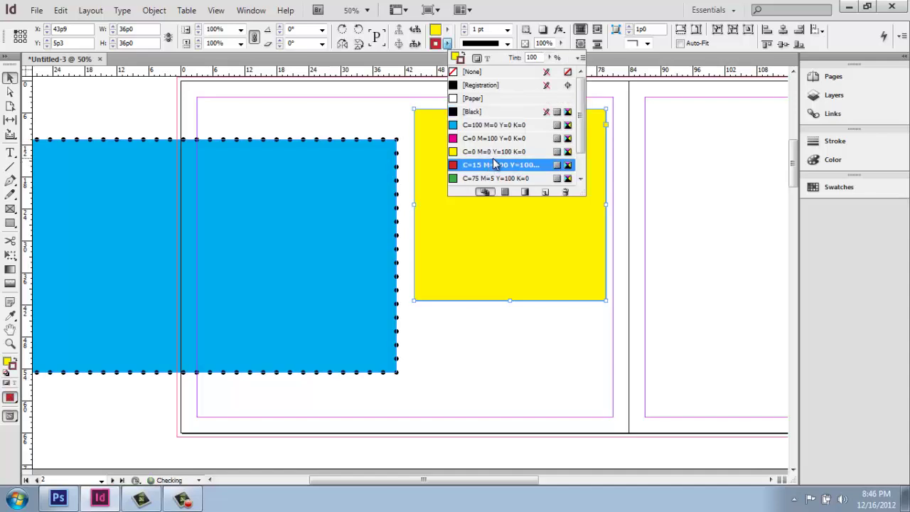
Make the square's red stroke 40 pt Thick-Thin-Thick
click(507, 44)
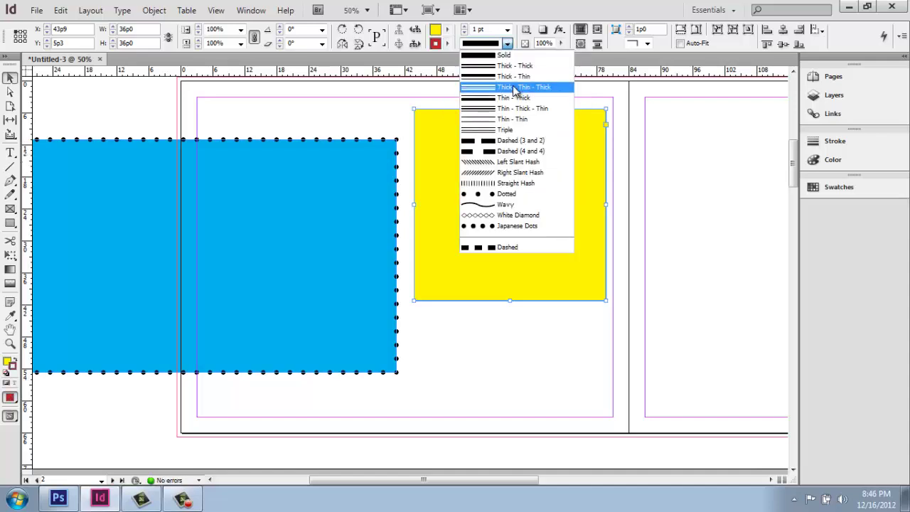
click(517, 87)
click(508, 33)
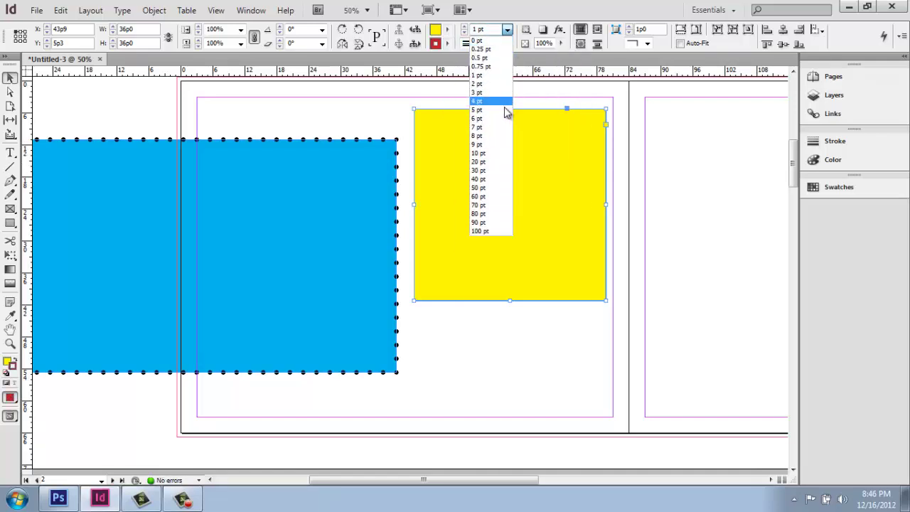
click(491, 175)
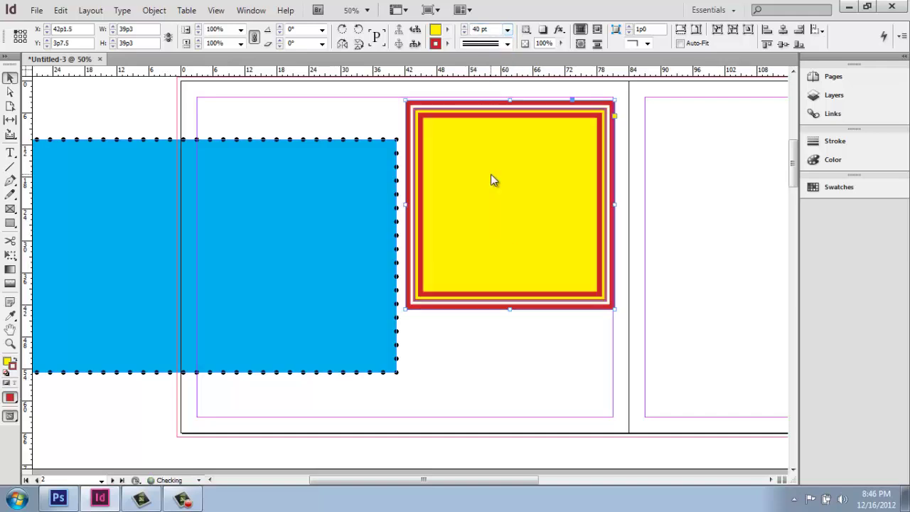
click(330, 125)
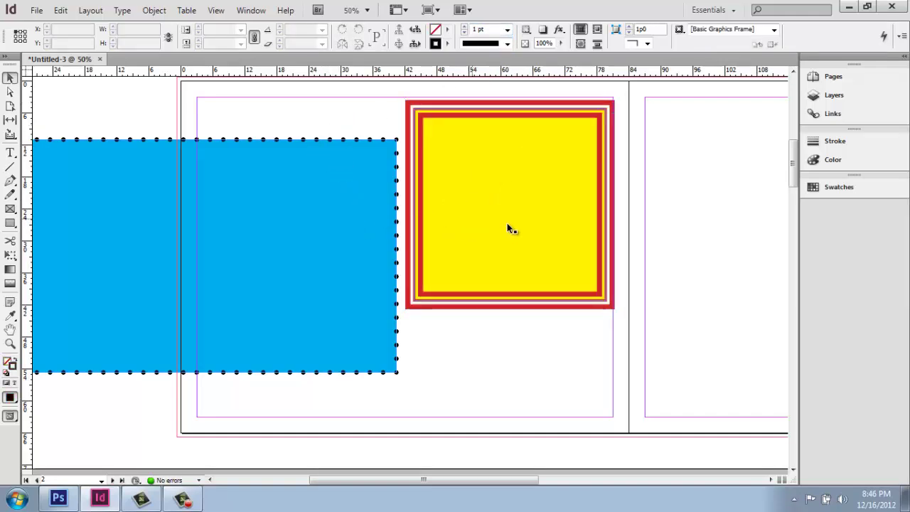
scroll(507, 224, down, 2)
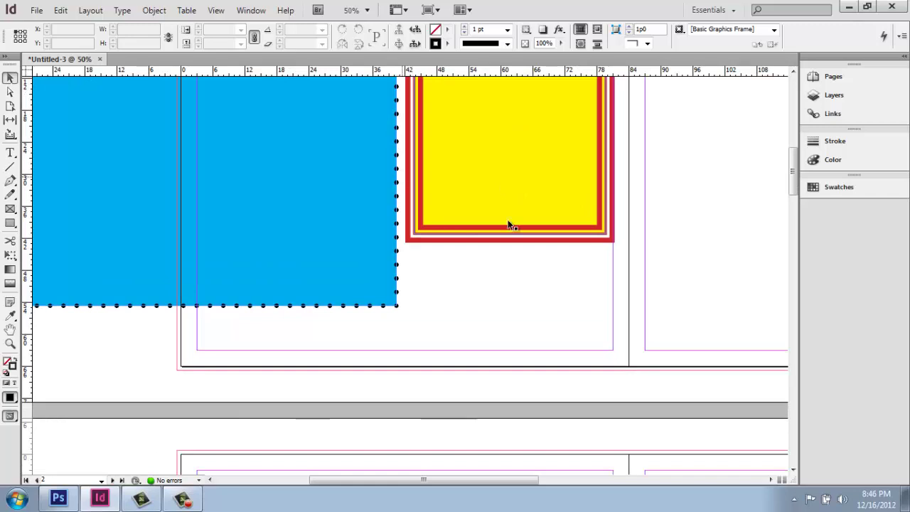
scroll(707, 274, up, 1)
scroll(705, 272, up, 1)
scroll(636, 272, down, 1)
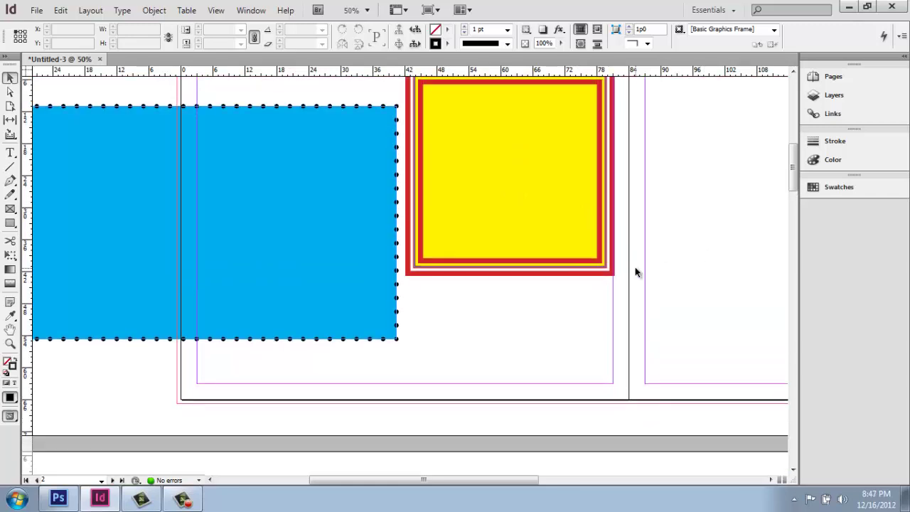
Pan to the next page and draw a circle in its middle with the Ellipse tool
scroll(637, 272, up, 1)
key(h)
mouse_move(695, 272)
mouse_down()
mouse_move(465, 279)
mouse_move(329, 248)
mouse_up()
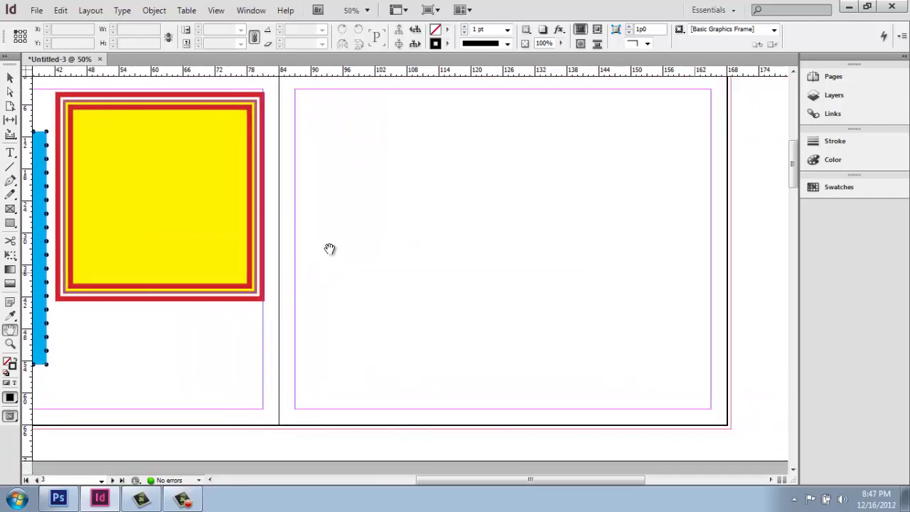
drag(14, 225, 41, 240)
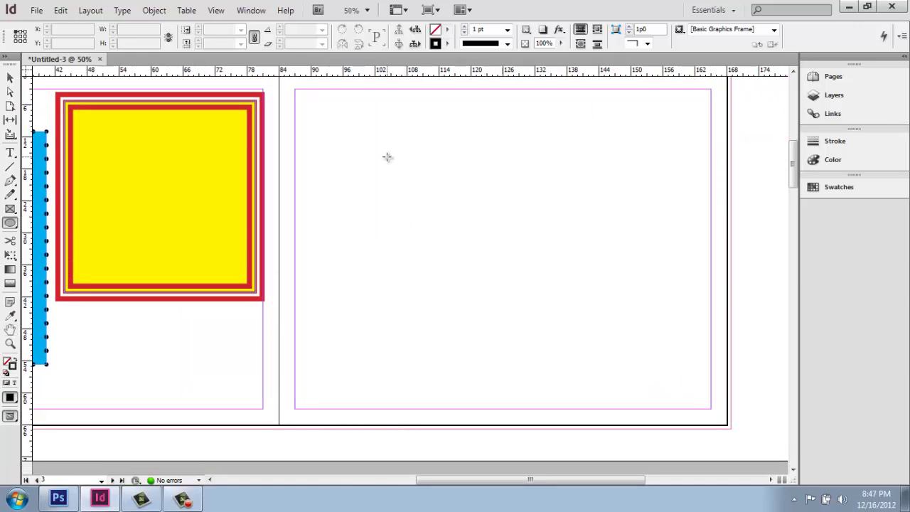
mouse_move(387, 156)
mouse_down()
mouse_move(532, 320)
mouse_move(618, 361)
mouse_move(449, 183)
mouse_move(533, 282)
mouse_move(603, 339)
mouse_move(614, 374)
mouse_move(531, 291)
mouse_move(424, 226)
mouse_move(595, 328)
mouse_move(654, 375)
mouse_move(501, 312)
mouse_move(610, 359)
mouse_move(662, 250)
mouse_move(572, 187)
mouse_move(542, 190)
mouse_move(571, 263)
mouse_move(632, 356)
mouse_move(567, 304)
mouse_move(593, 318)
mouse_up()
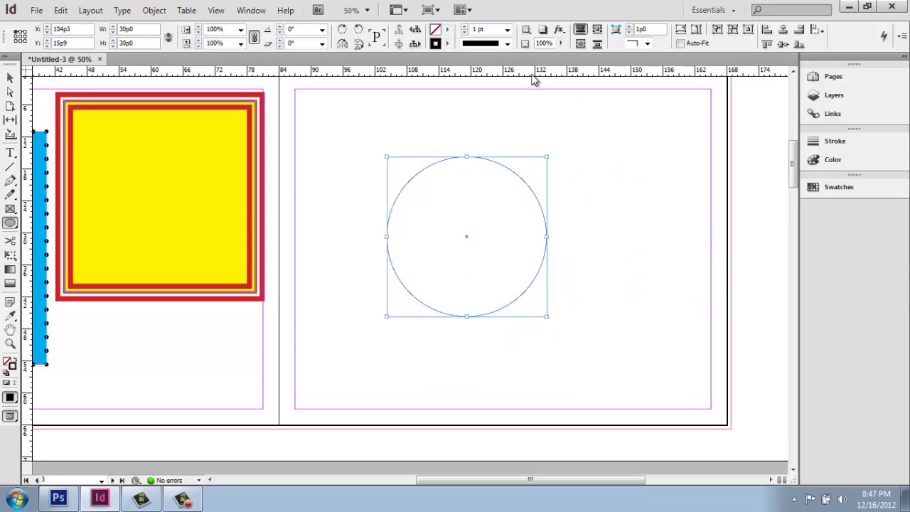
Set the circle's stroke weight to 10 pt and cancel the Ellipse dialog
click(507, 29)
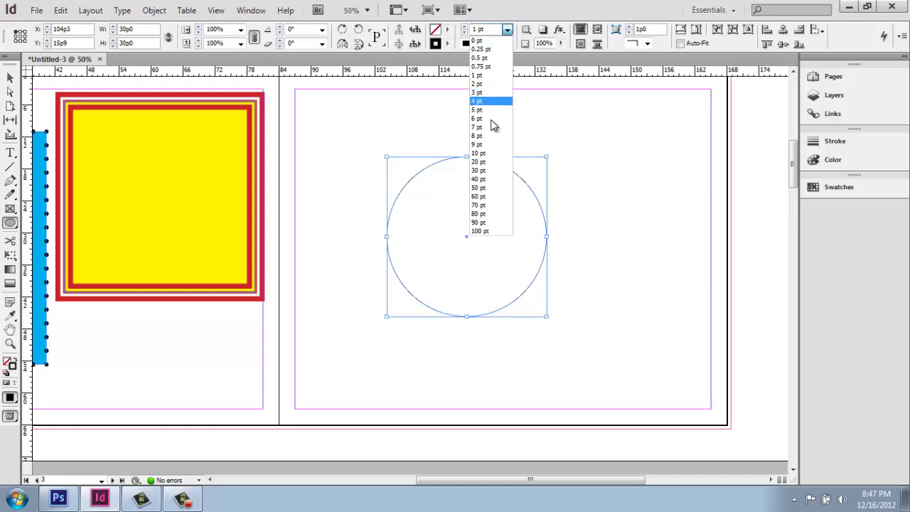
click(608, 308)
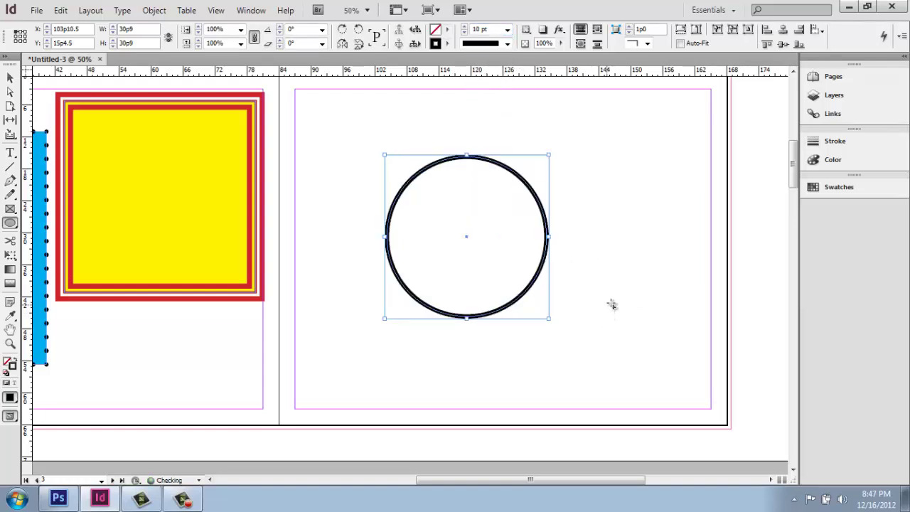
click(648, 292)
click(530, 249)
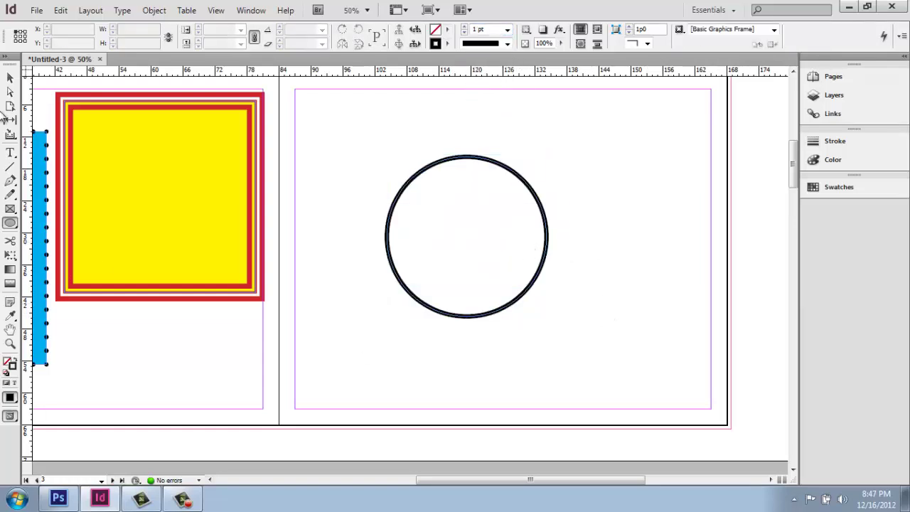
Draw a hexagon at the page's upper right with the Polygon tool
drag(11, 224, 63, 255)
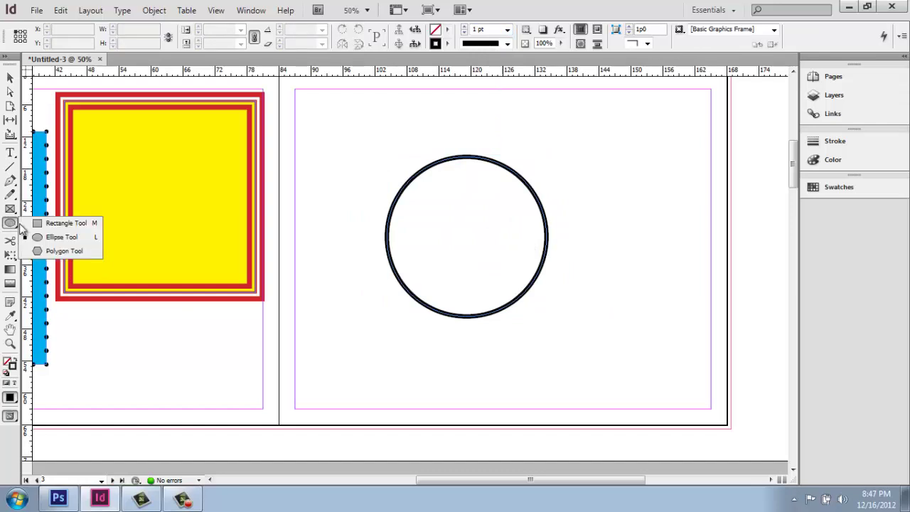
click(62, 252)
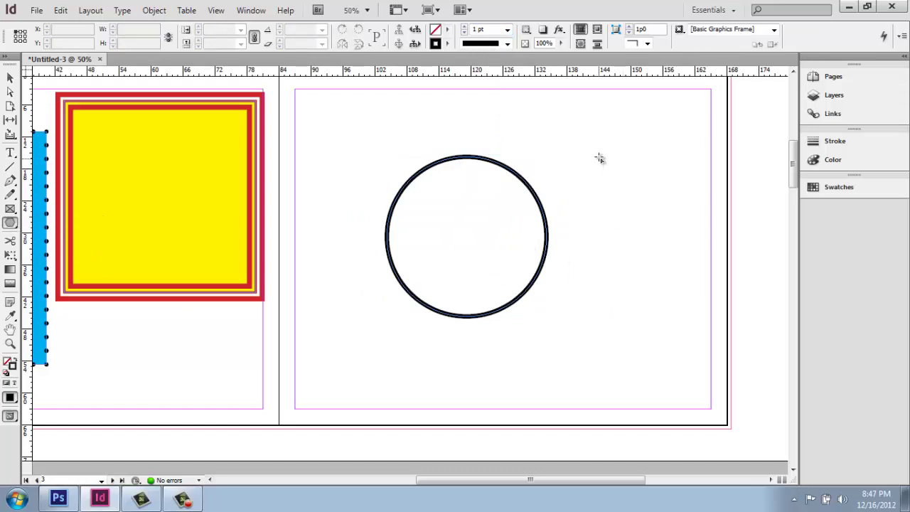
drag(600, 158, 728, 269)
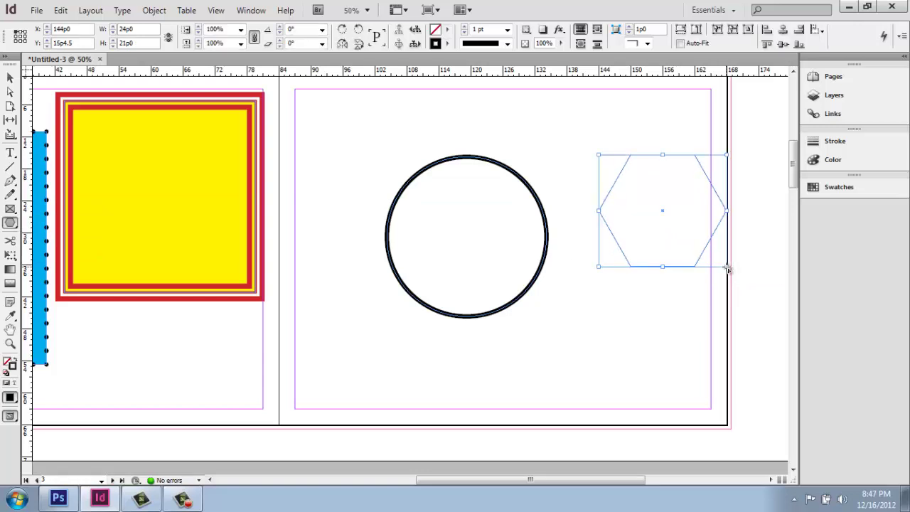
Create a nine-sided polygon 18p0 wide through the Polygon dialog
click(568, 312)
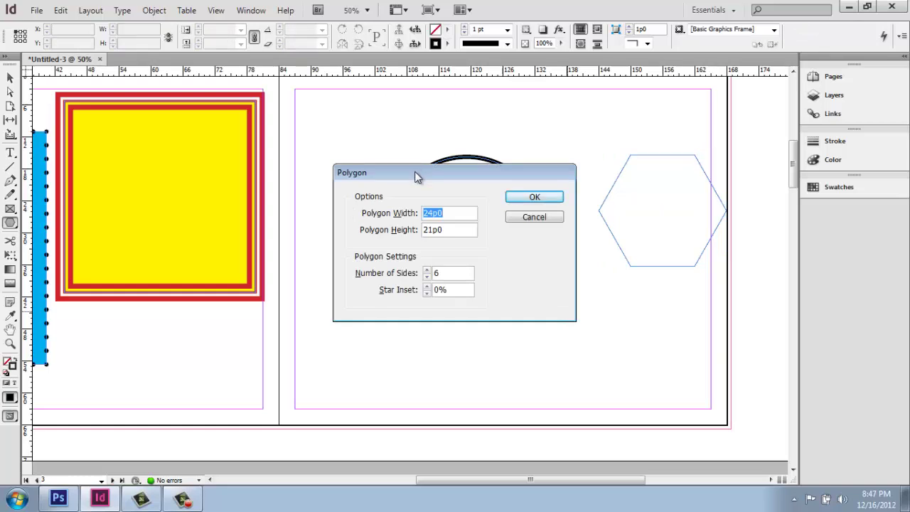
drag(415, 171, 354, 119)
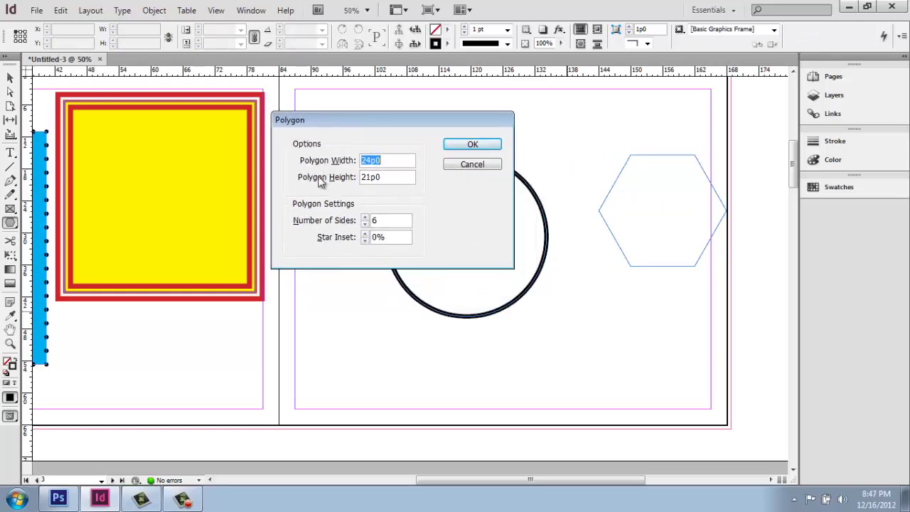
click(377, 222)
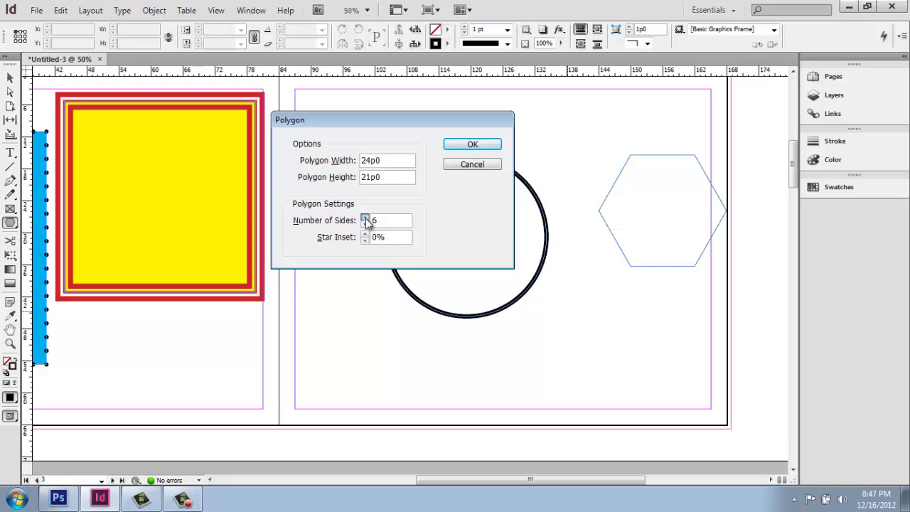
click(365, 218)
drag(389, 159, 311, 158)
drag(392, 178, 319, 179)
text(3)
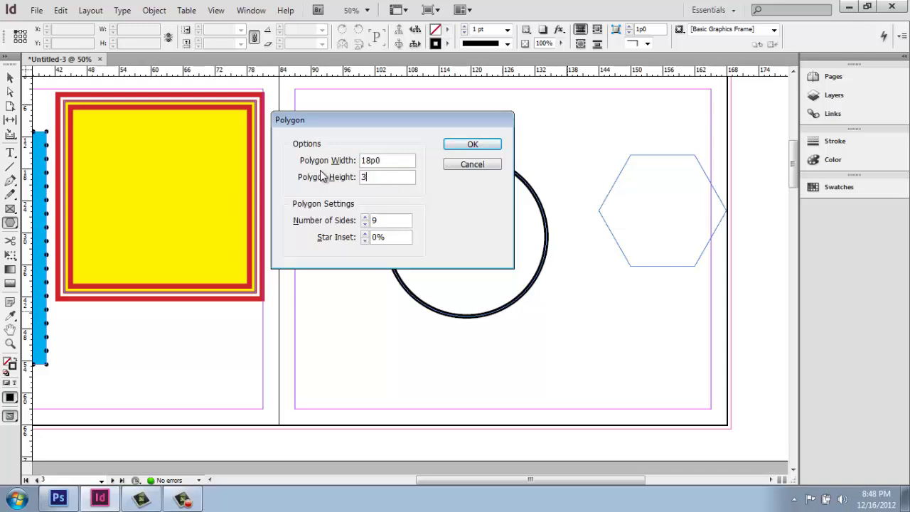
click(469, 146)
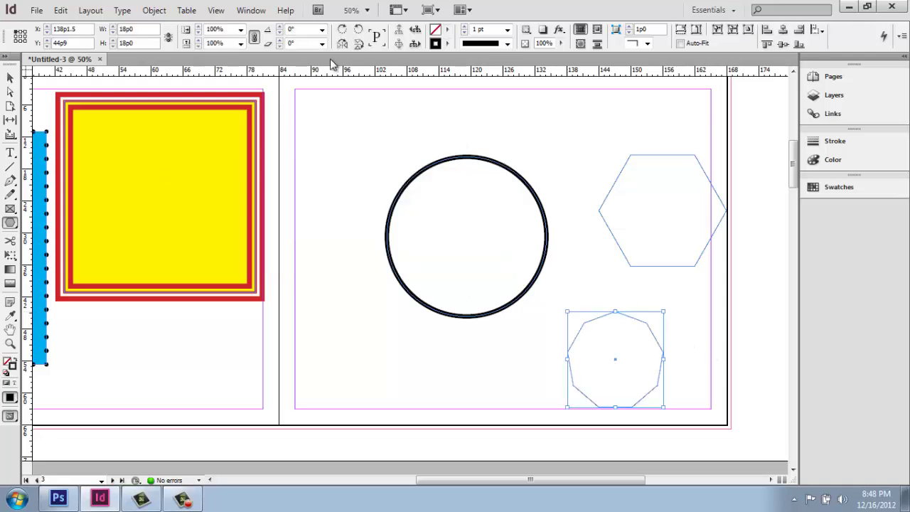
Move the nine-sided polygon up to sit at the circle's lower right
click(10, 77)
click(673, 350)
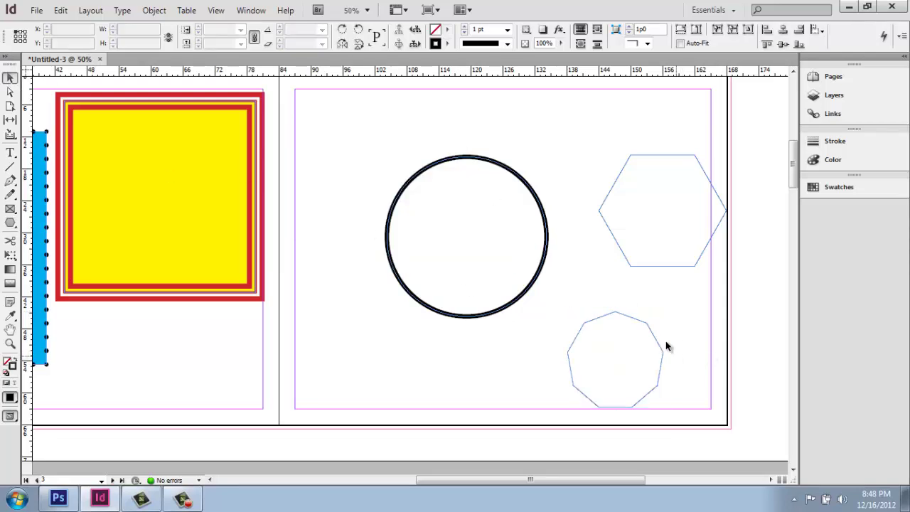
drag(655, 343, 639, 333)
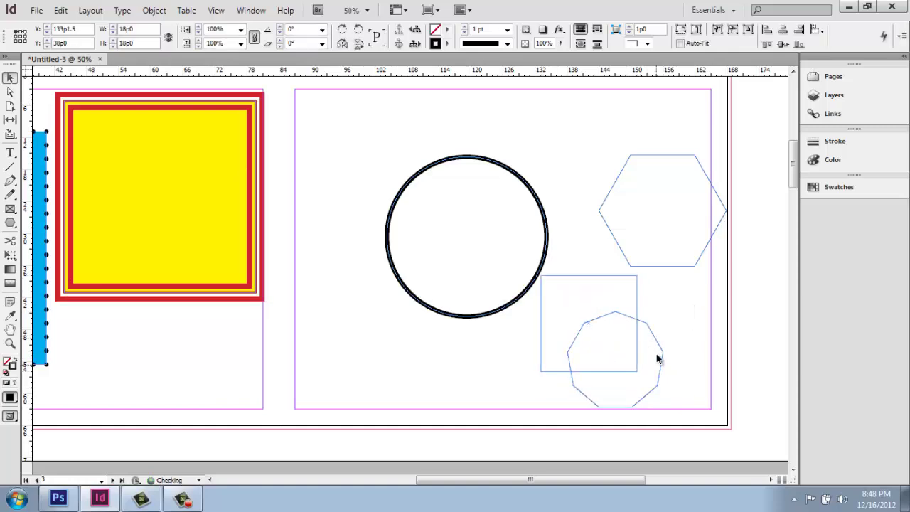